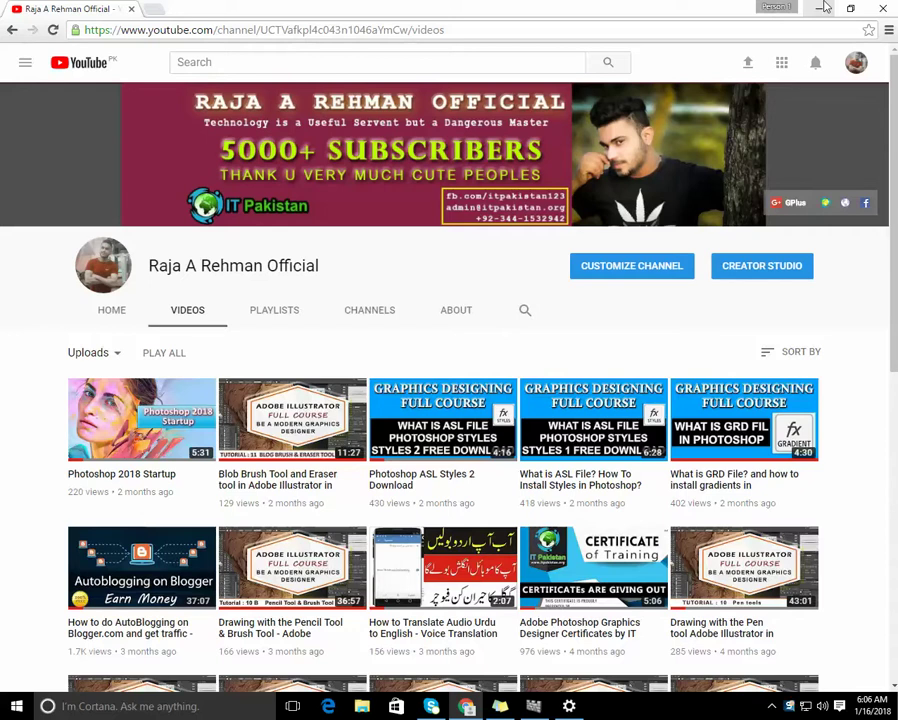
Minimize the browser and delete the 2018-01-16 video file from the desktop.
click(825, 8)
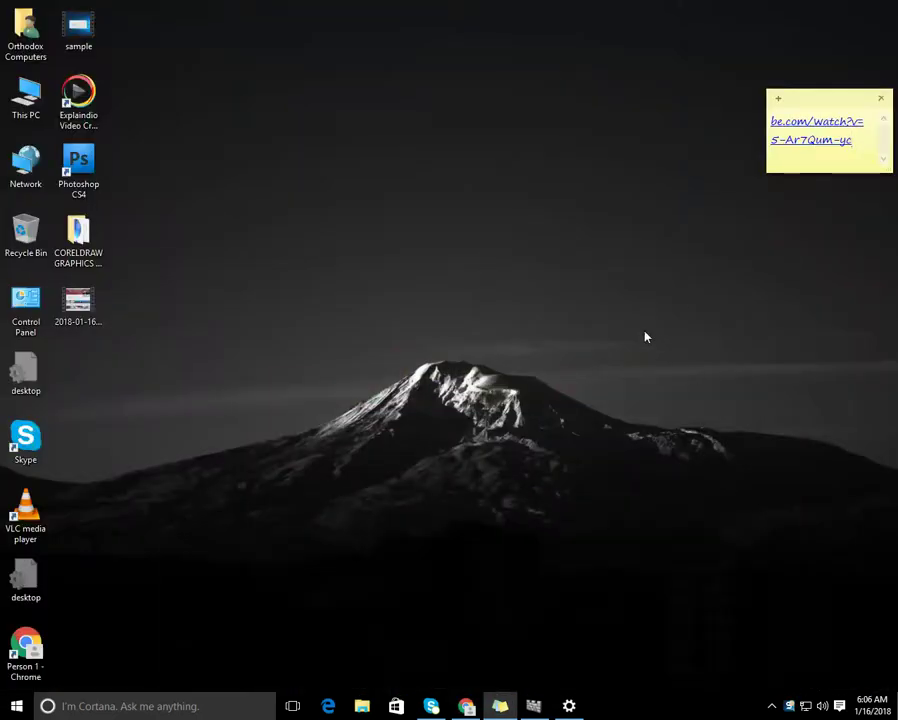
click(75, 302)
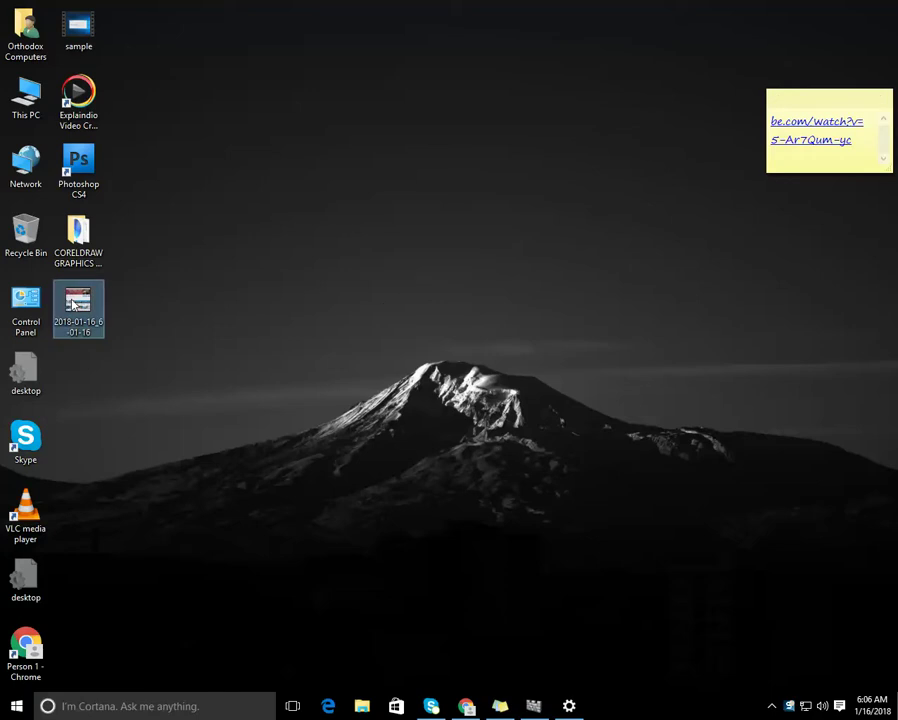
key(Delete)
Check the computer's Windows edition and system type in This PC's properties, and close the window.
right_click(31, 94)
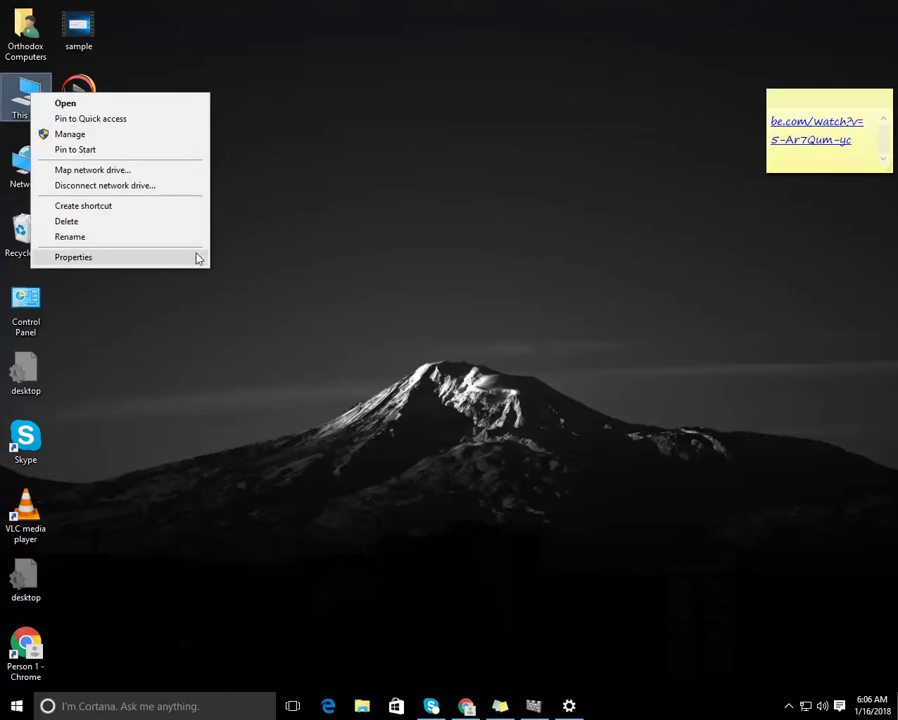
click(188, 259)
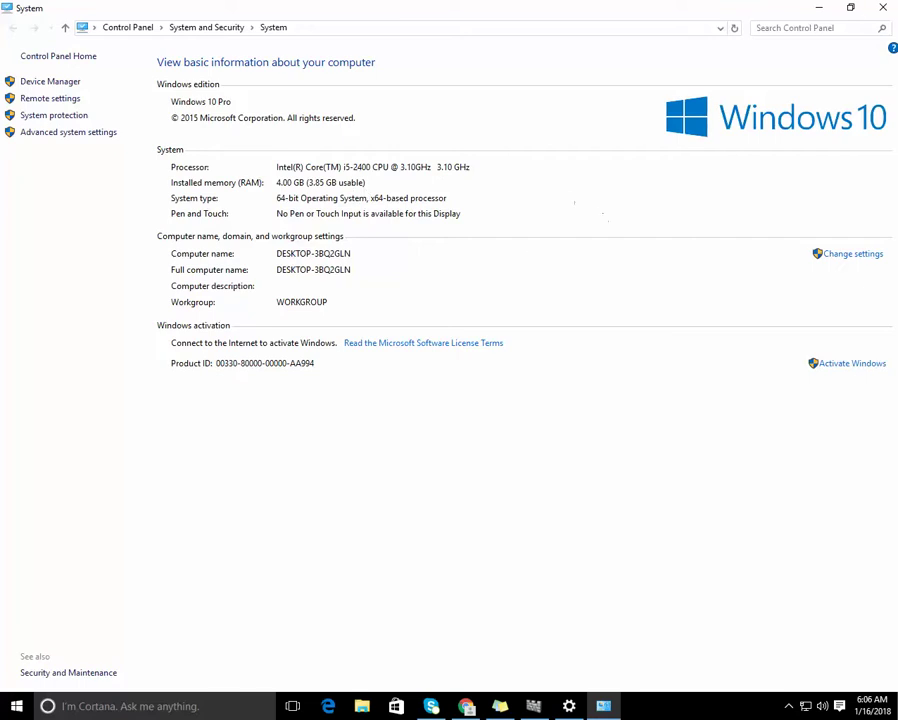
key(alt+F4)
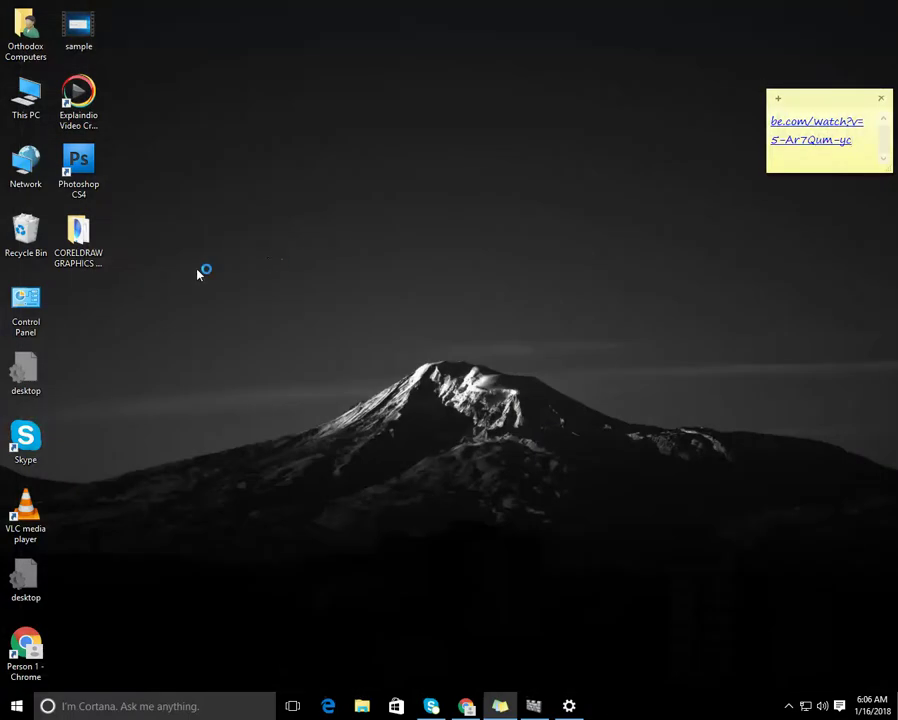
Look through the contents of the CORELDRAW GRAPHICS SUITE X7 2 WIN32-XFORCE folder on the desktop, and close it.
double_click(78, 238)
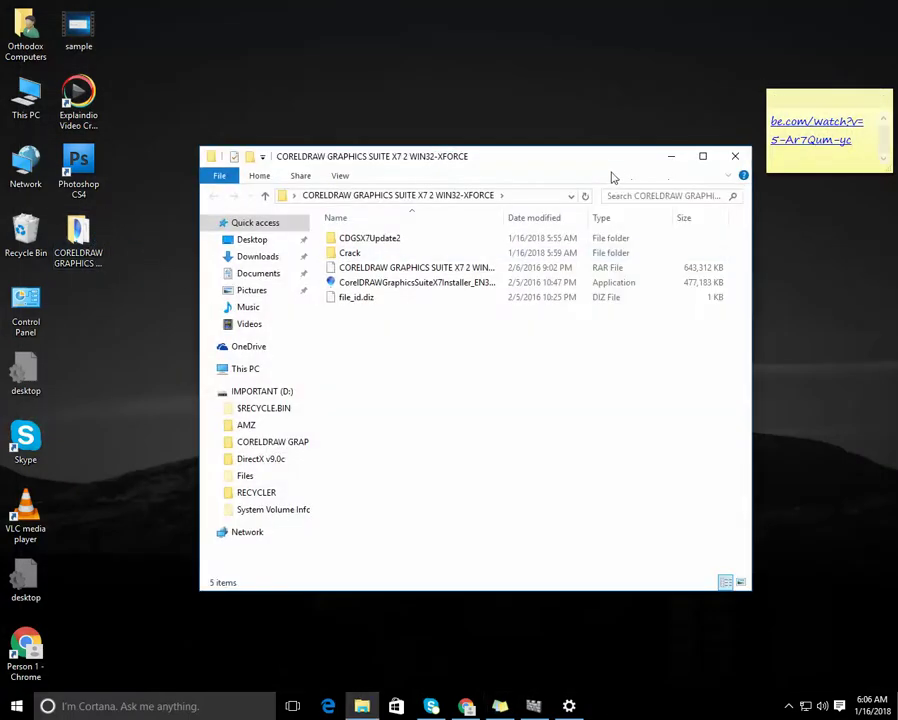
double_click(610, 162)
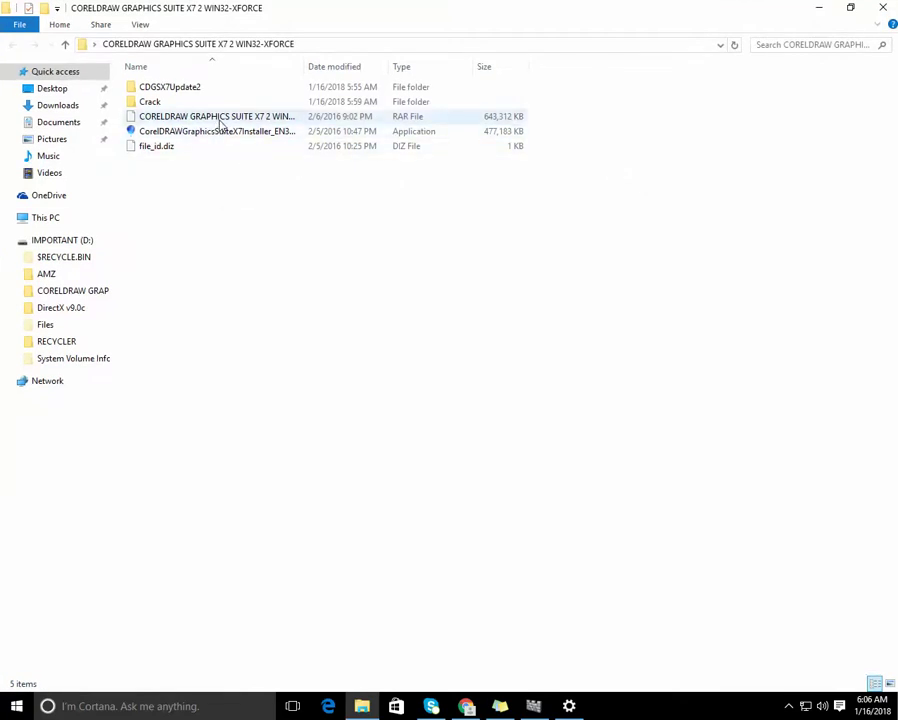
drag(416, 240, 300, 184)
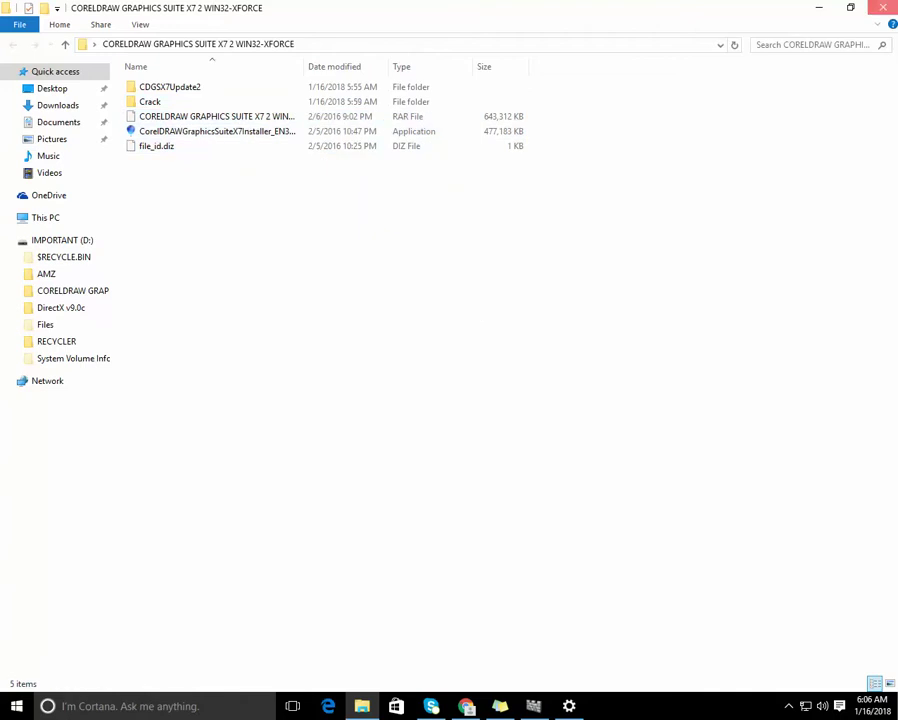
click(883, 8)
click(94, 234)
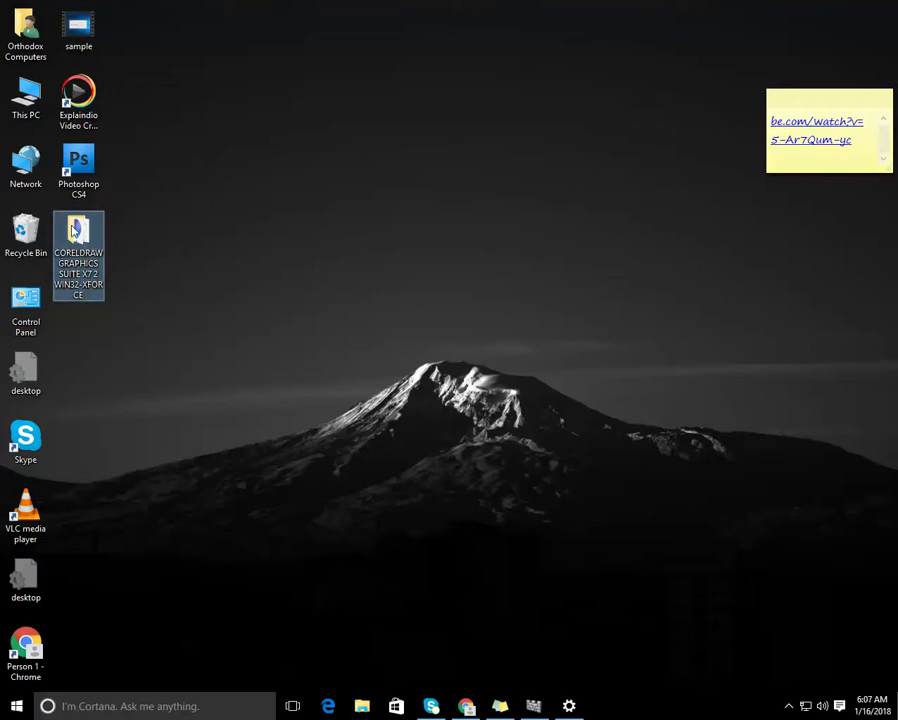
Review This PC's system information again, and close the window.
click(41, 88)
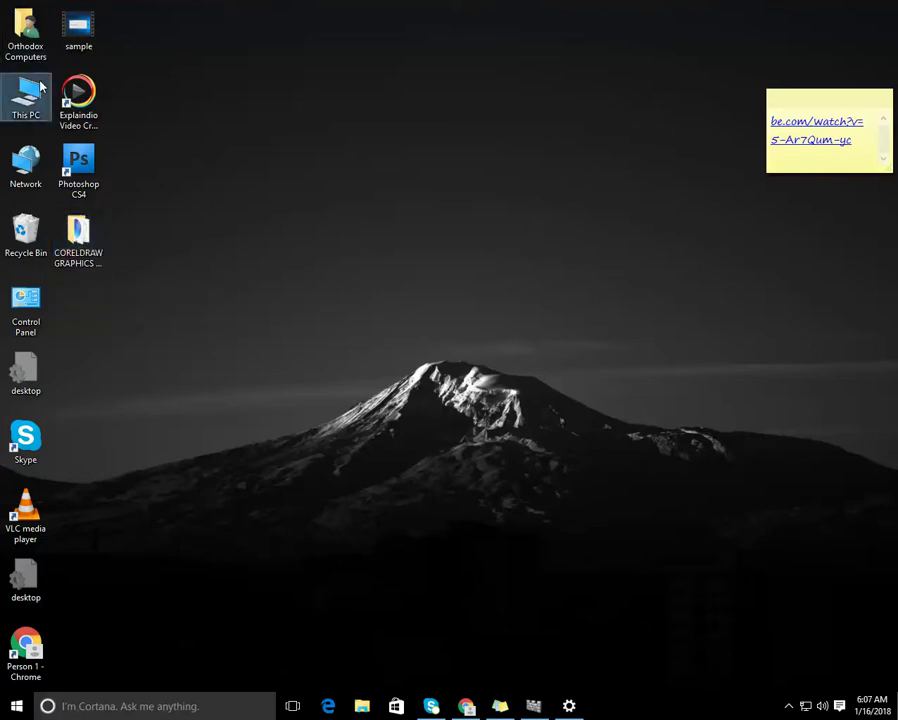
right_click(41, 88)
click(160, 245)
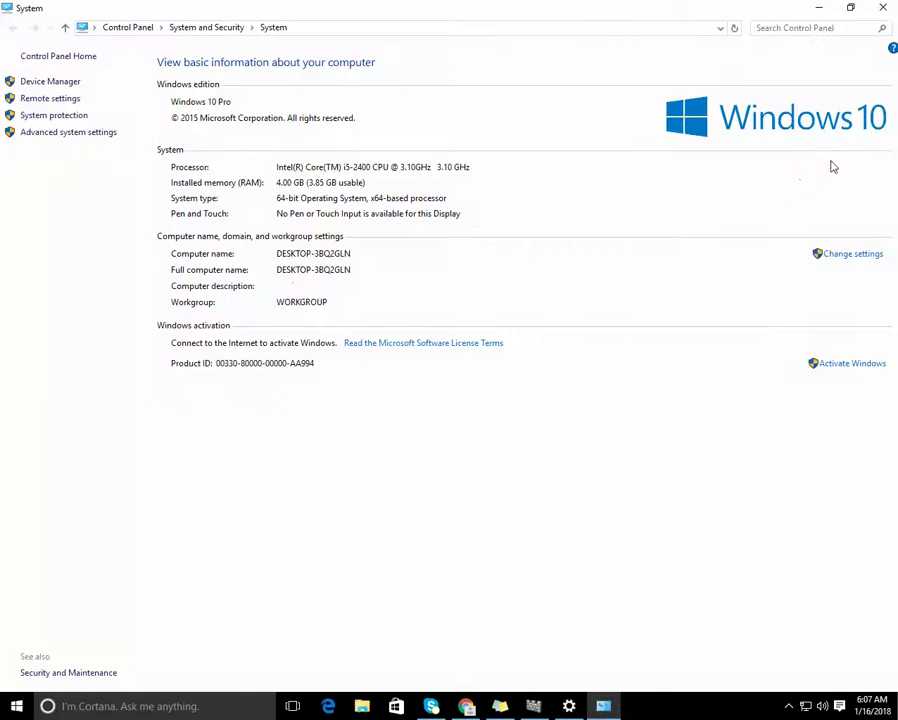
click(883, 7)
Run the CorelDRAWGraphicsSuiteX7Installer application from the CORELDRAW GRAPHICS SUITE X7 2 WIN32-XFORCE desktop folder, and minimize the folder window.
click(92, 248)
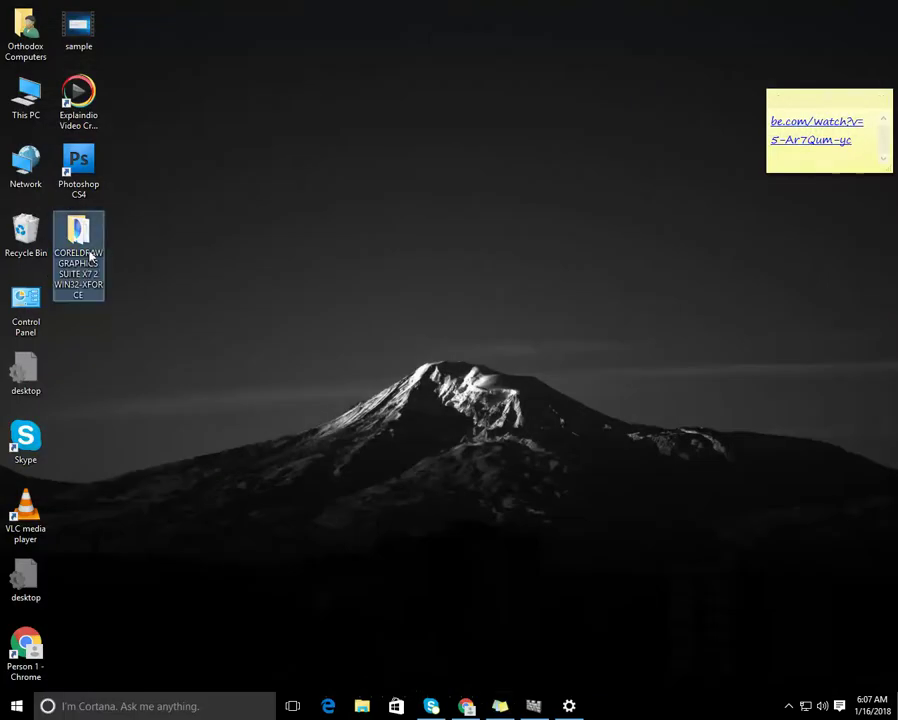
double_click(89, 297)
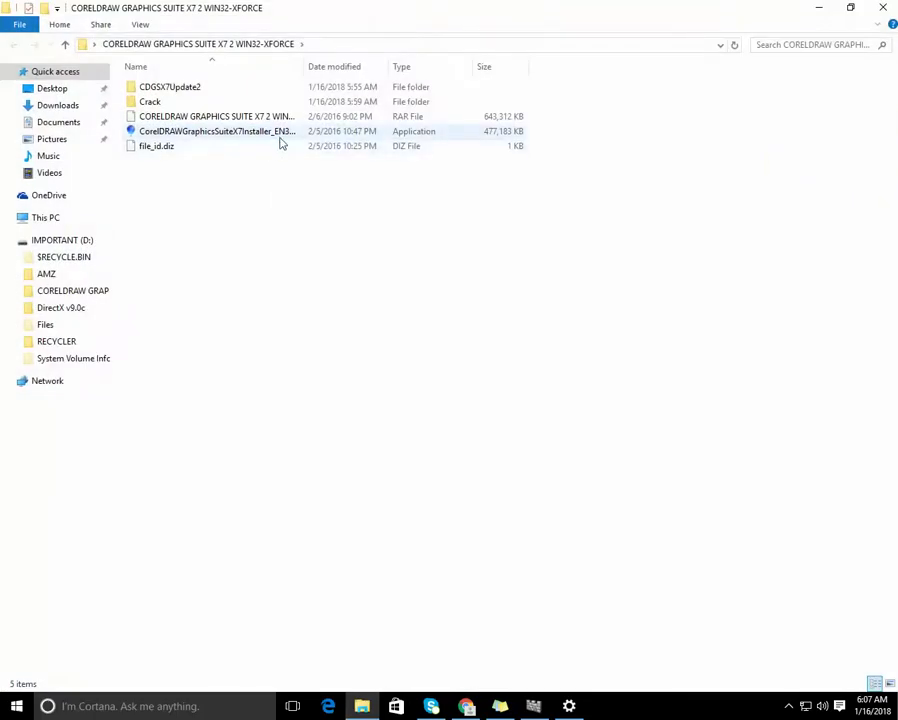
click(280, 136)
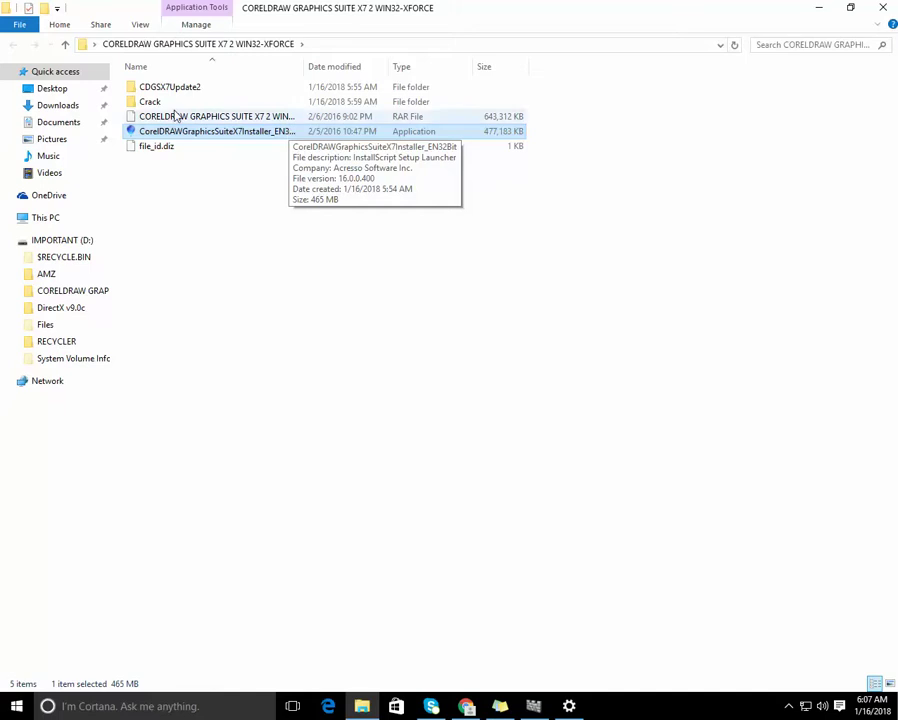
click(176, 101)
double_click(310, 134)
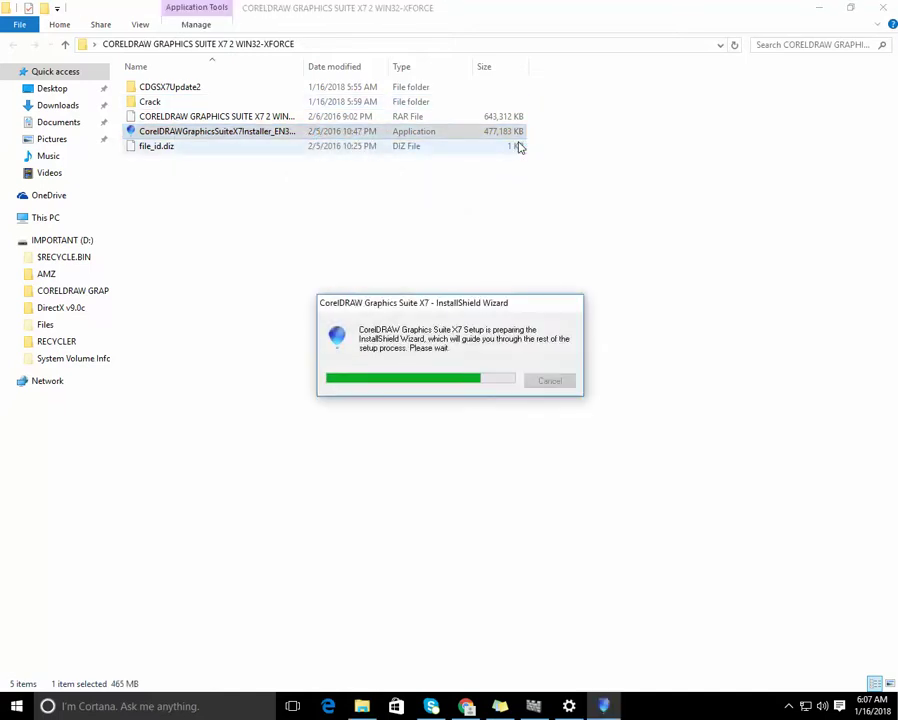
drag(458, 304, 458, 287)
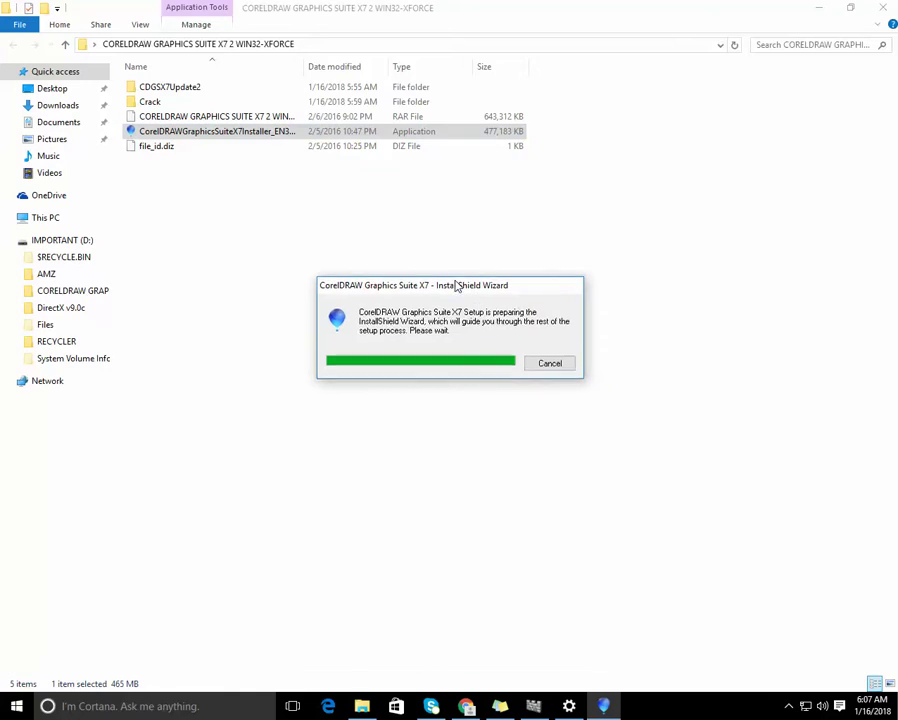
click(823, 6)
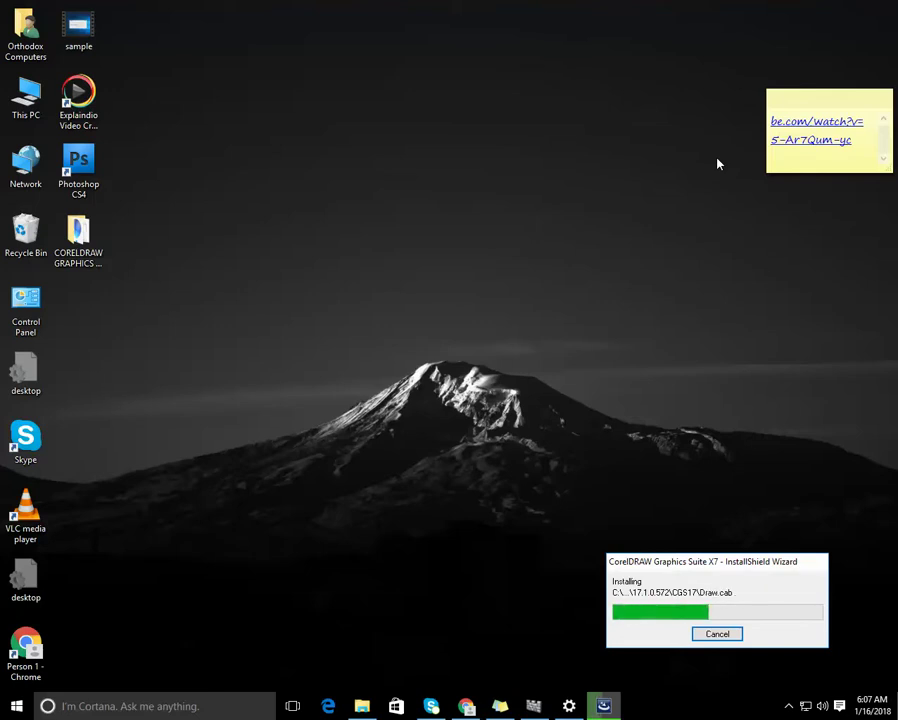
Accept the terms of the Corel license agreement and continue the setup.
click(788, 705)
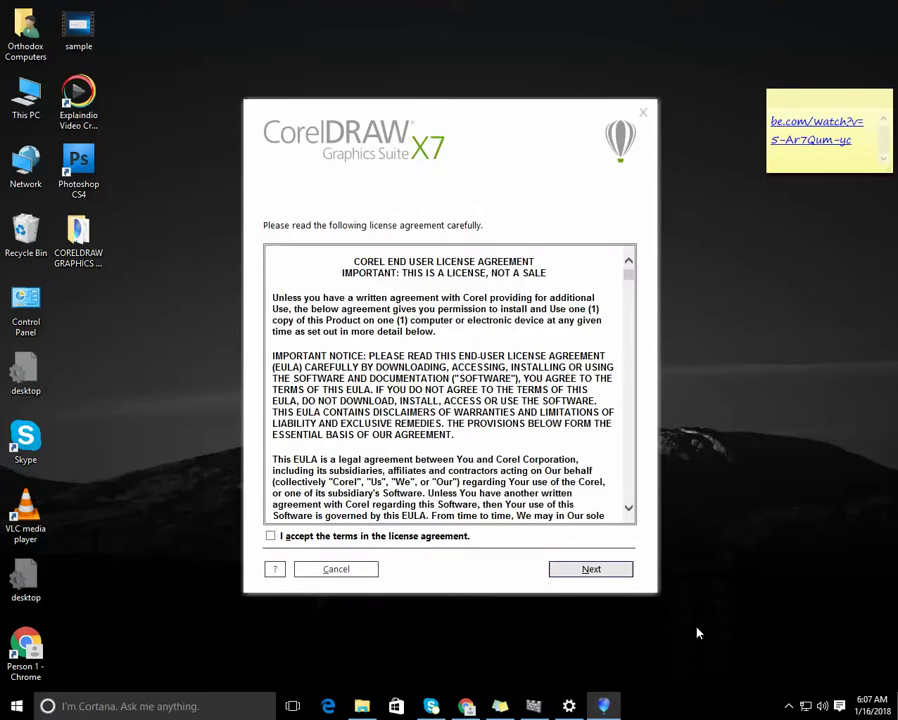
click(444, 540)
click(572, 570)
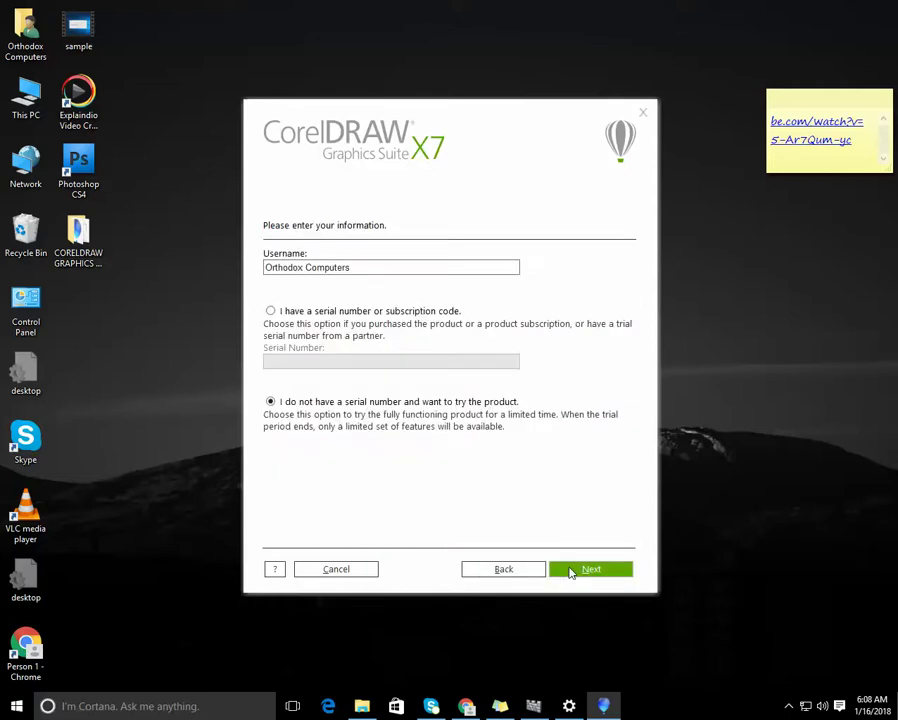
Choose to try the product without a serial number, keep the existing username, and start the installation.
click(788, 706)
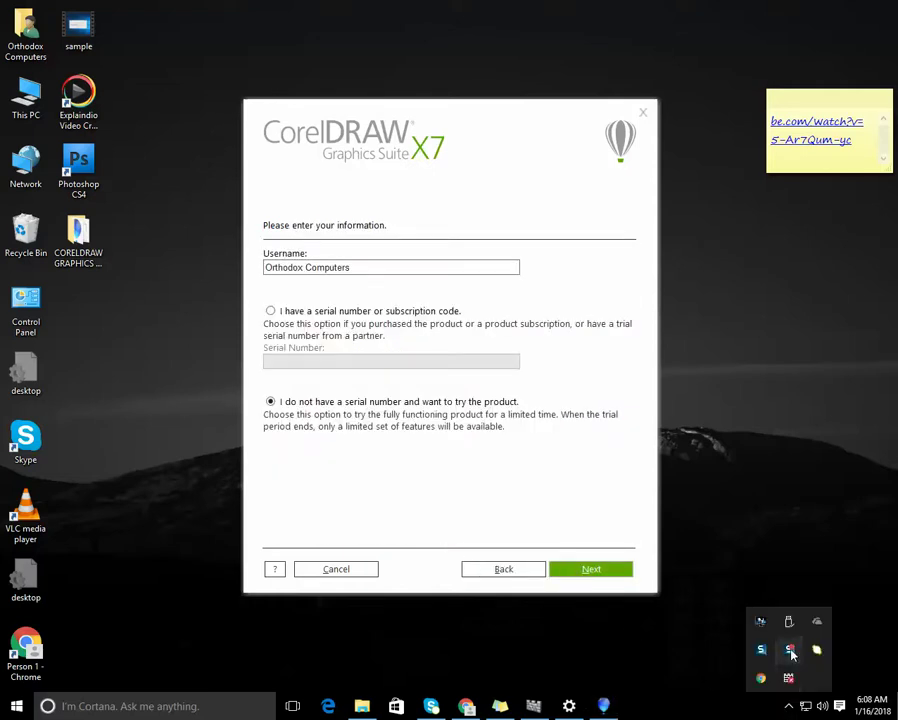
click(538, 438)
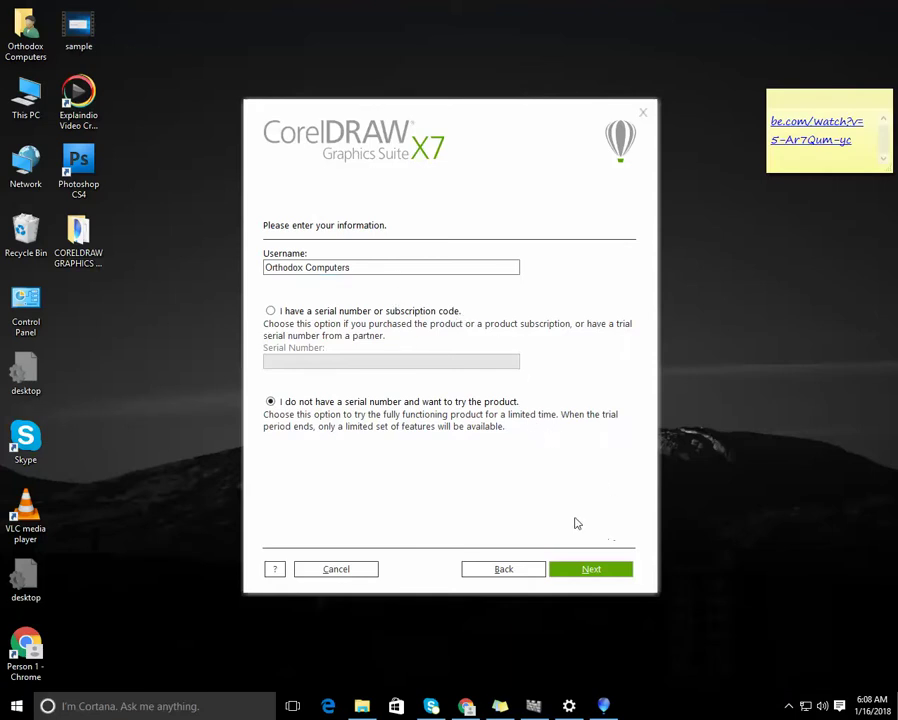
click(309, 312)
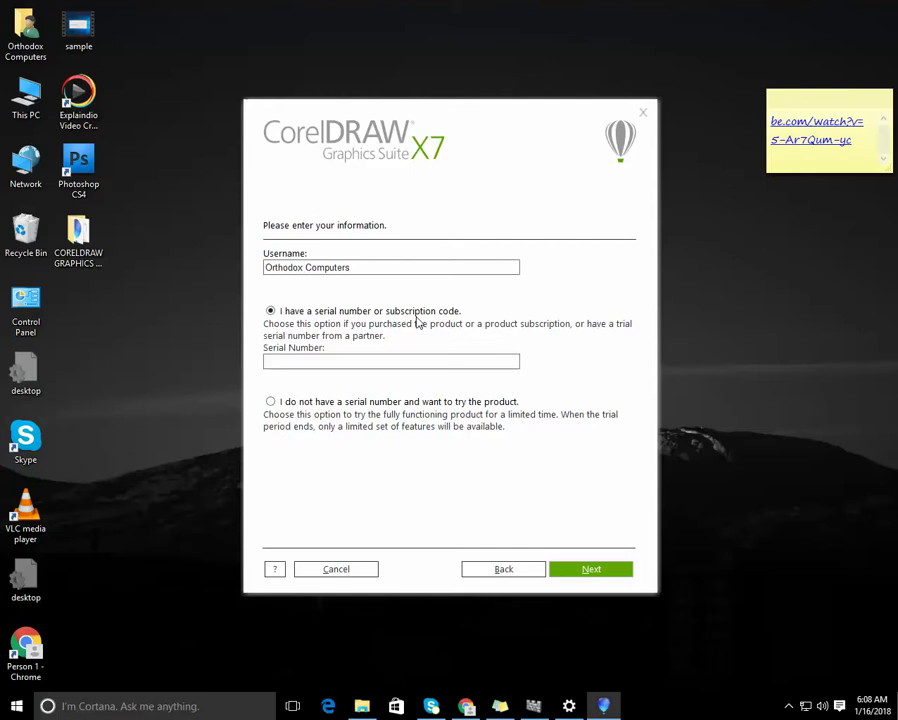
drag(405, 269, 129, 251)
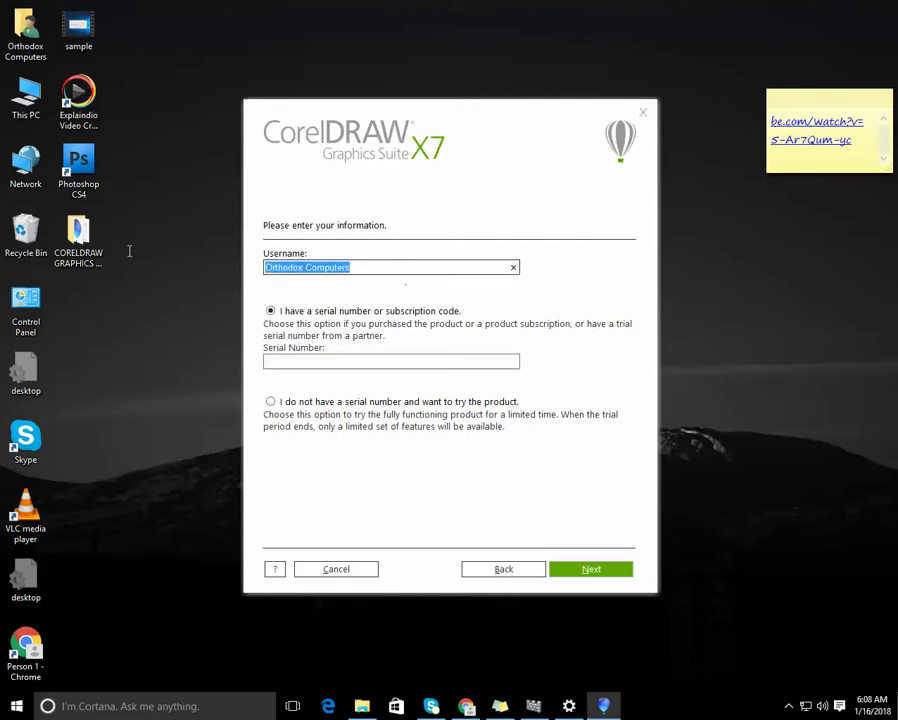
click(376, 305)
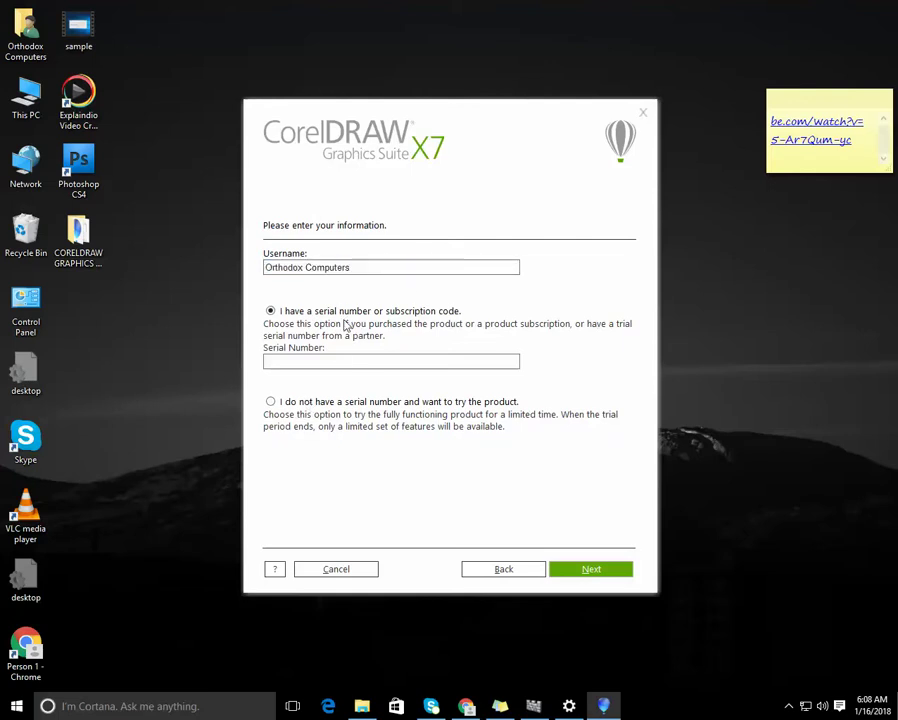
click(346, 404)
click(606, 570)
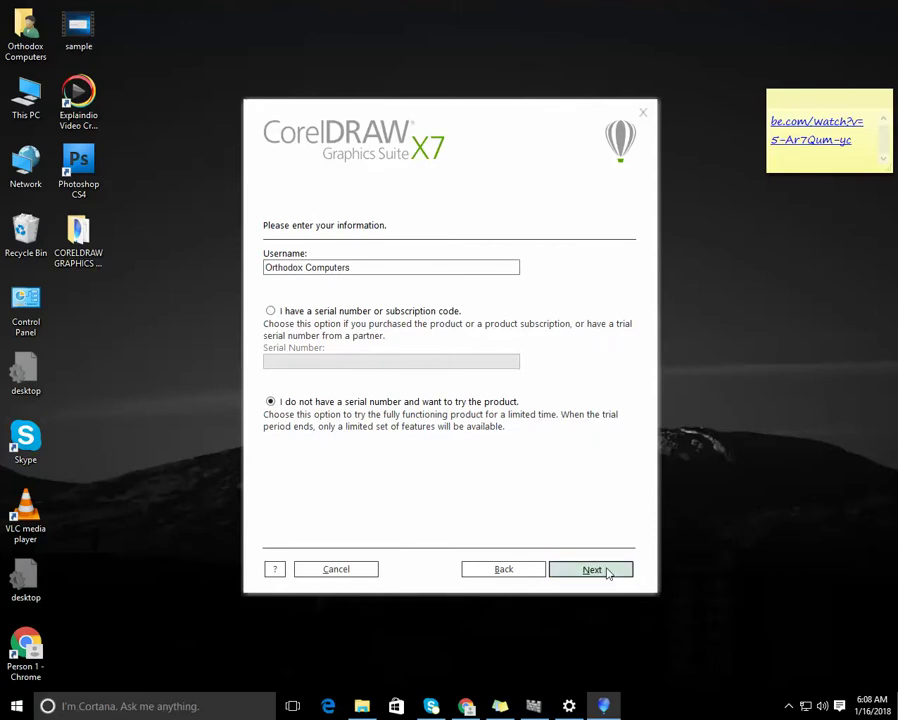
click(449, 305)
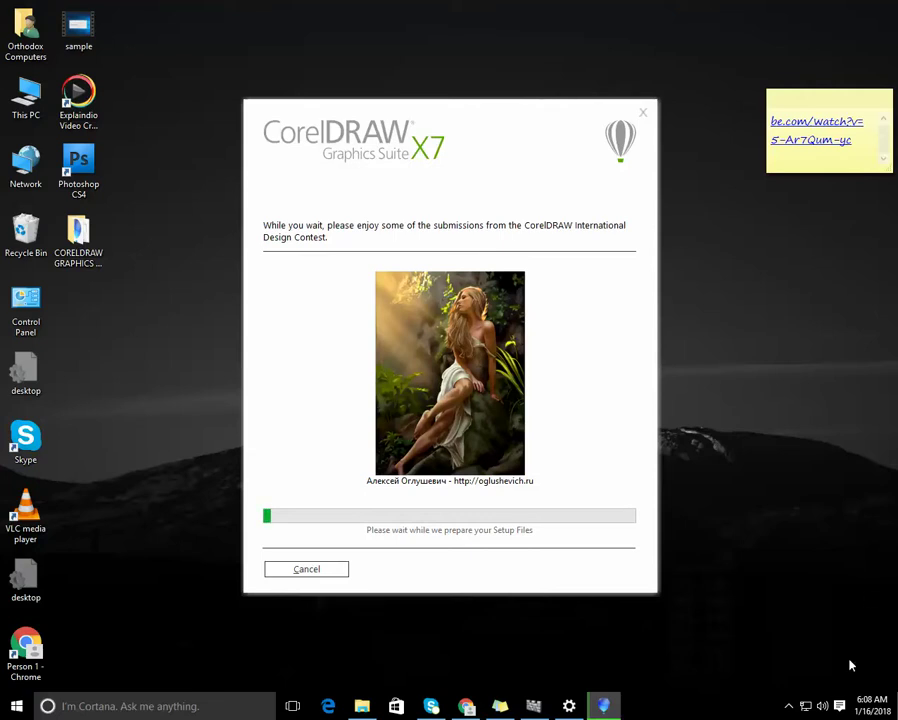
click(790, 705)
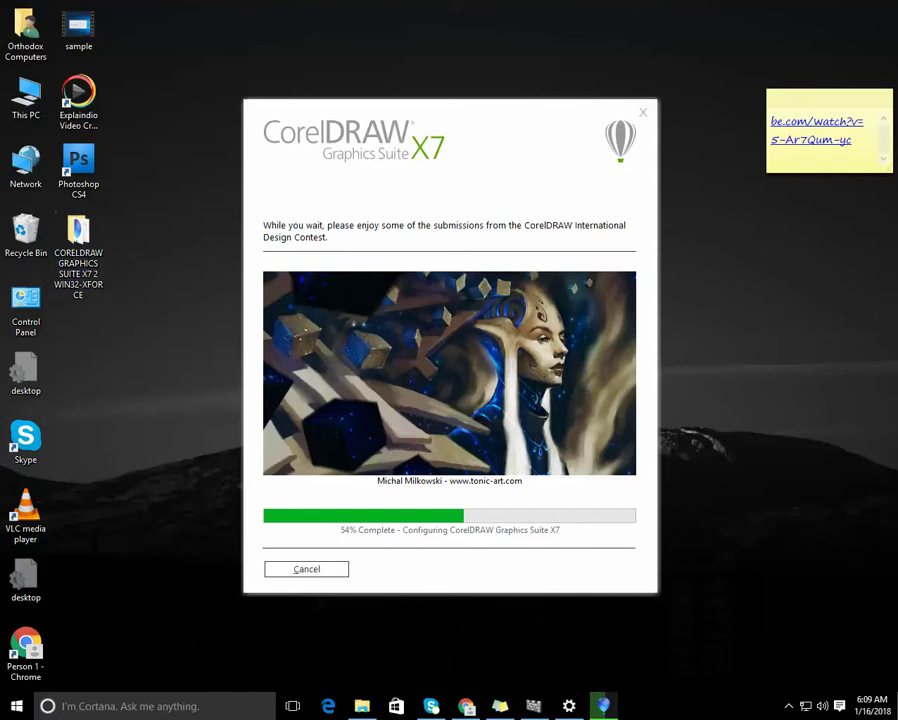
click(540, 654)
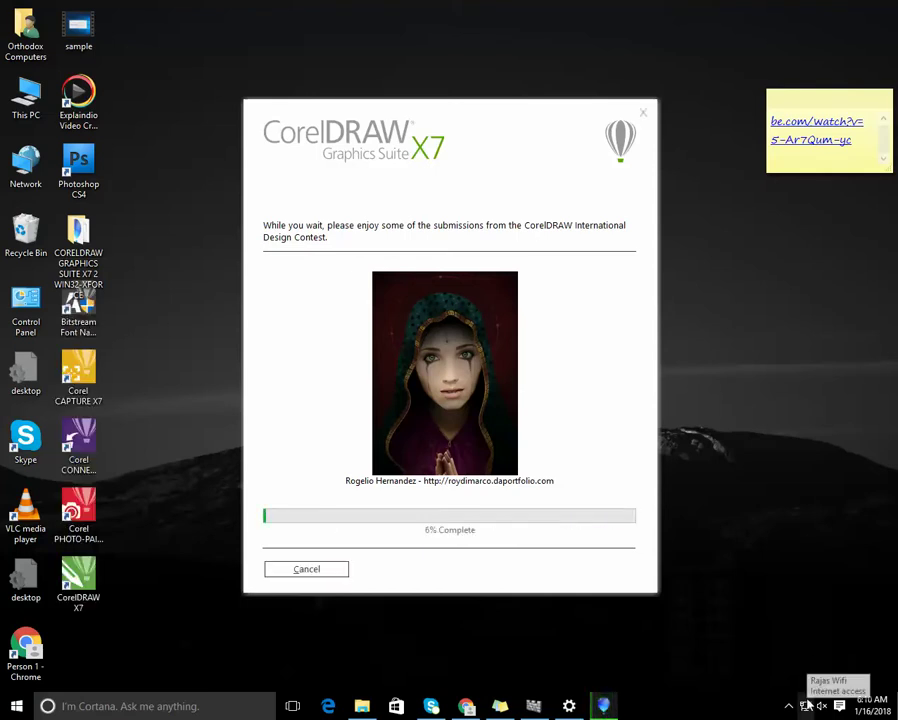
Disable the Ethernet 3 network adapter in the network connections while the setup runs, and minimize the network windows.
click(806, 706)
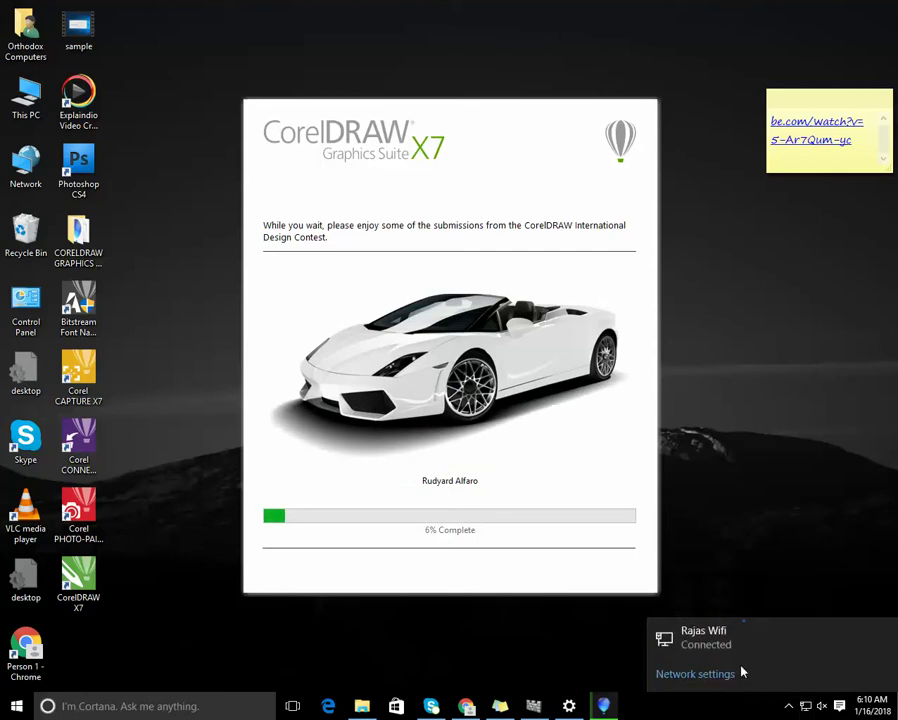
click(728, 647)
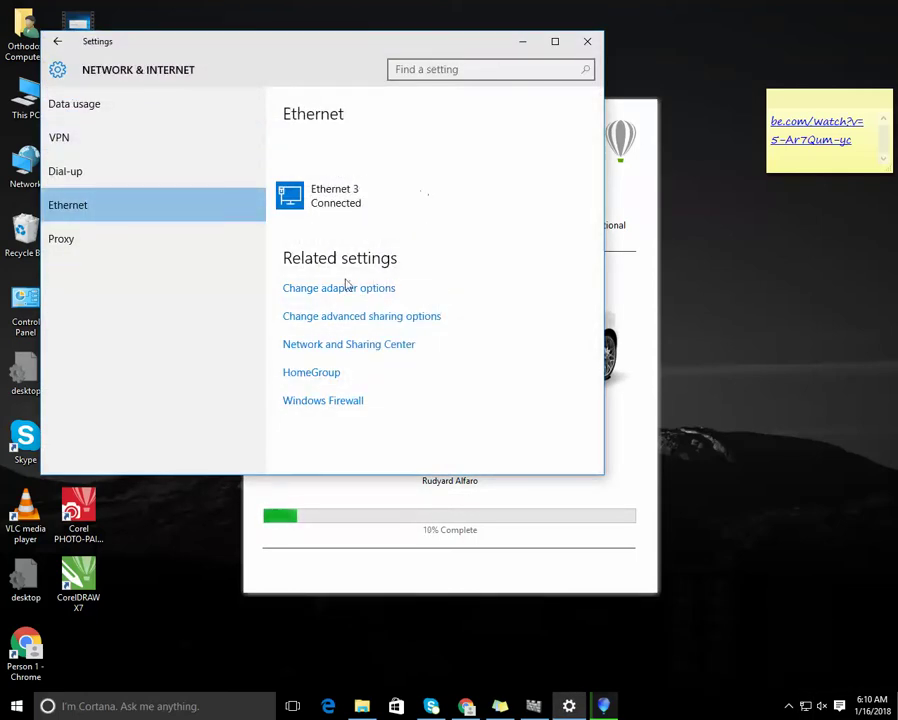
click(345, 289)
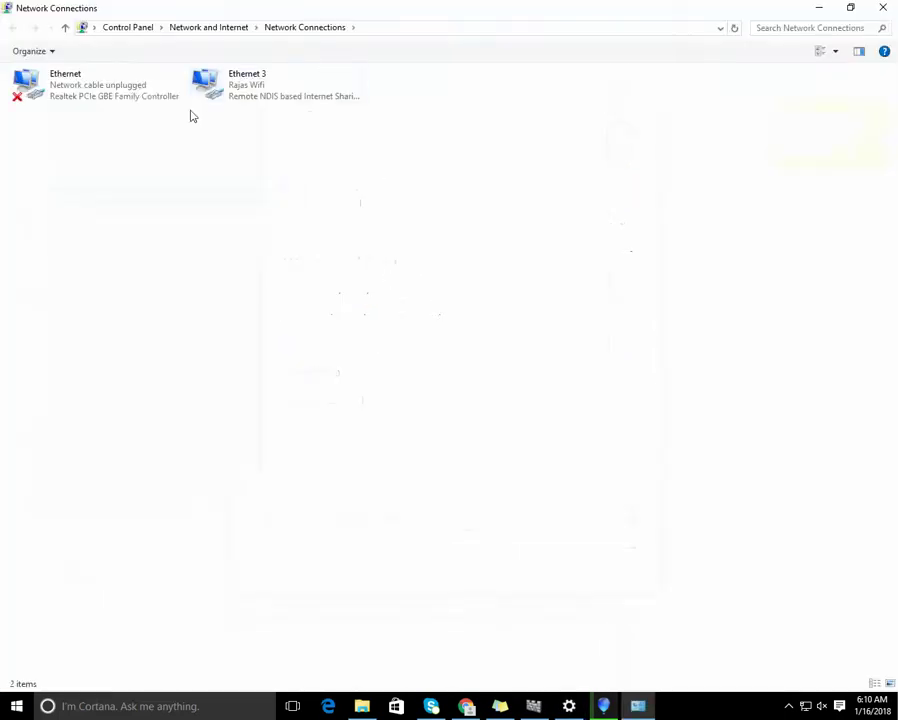
click(134, 96)
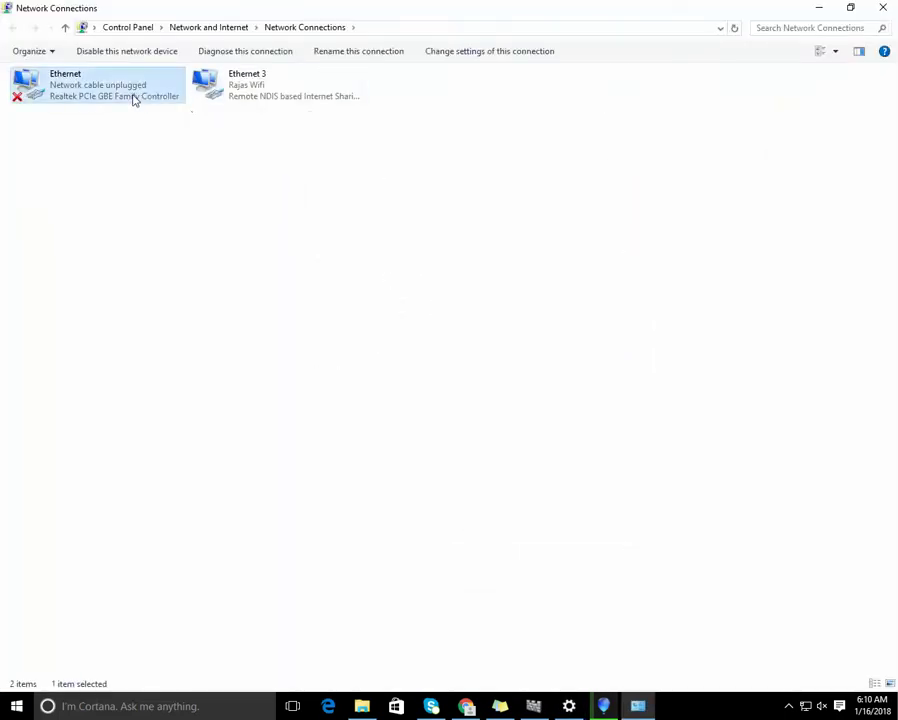
click(268, 96)
right_click(248, 88)
click(246, 90)
right_click(246, 90)
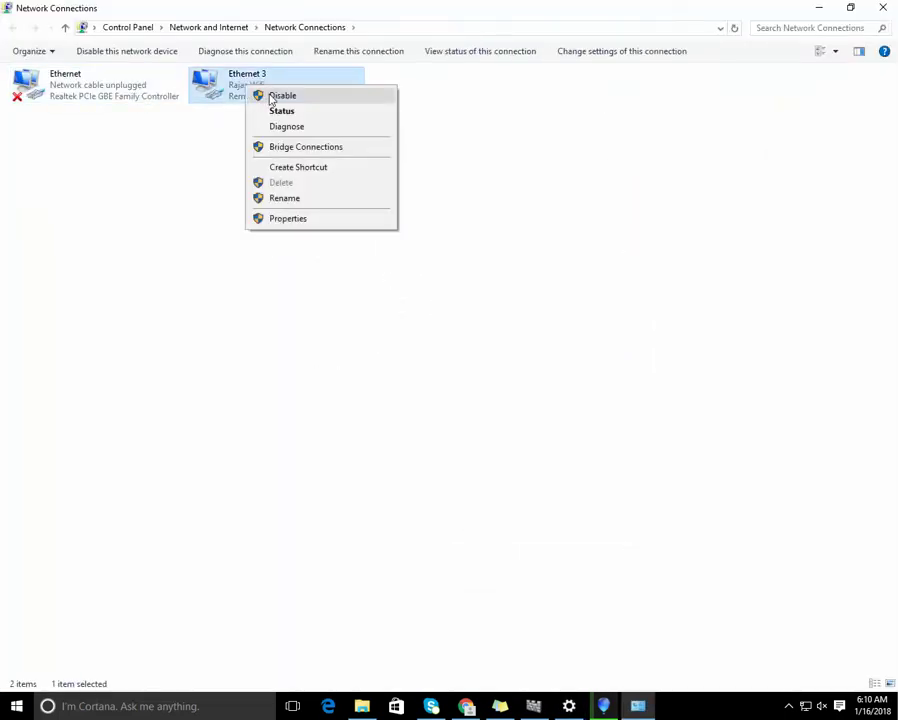
click(268, 72)
click(812, 7)
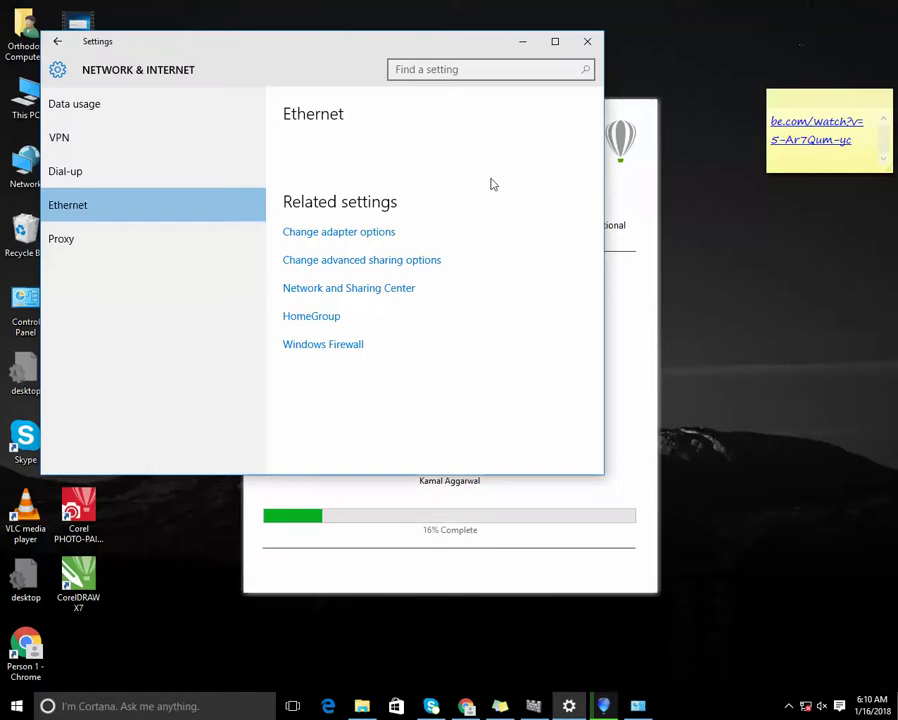
click(522, 41)
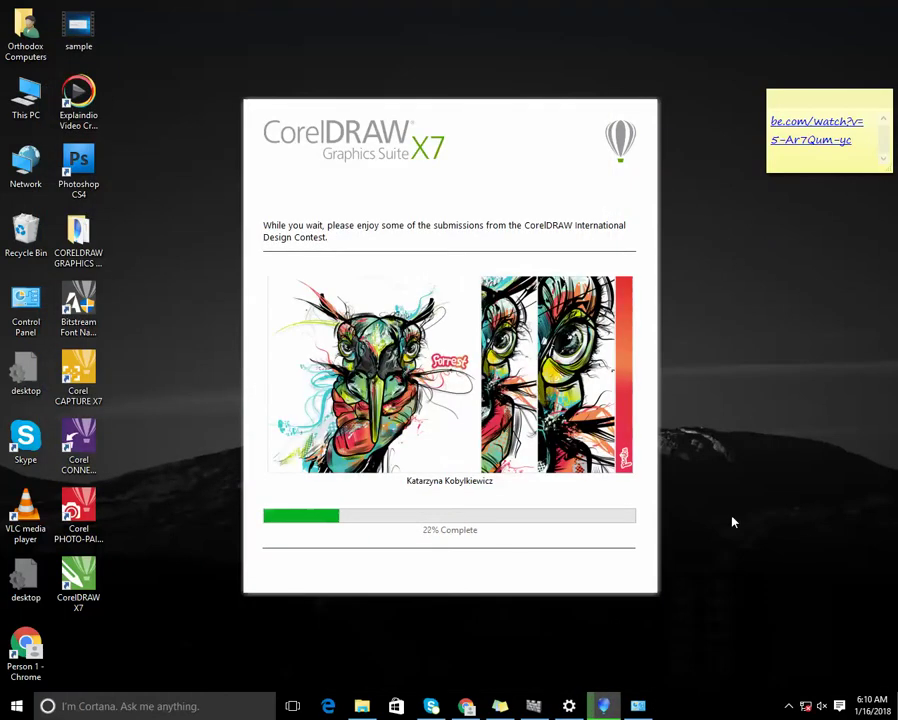
Wait for the CorelDRAW Graphics Suite X7 installation to complete and finish the setup.
mouse_move(807, 711)
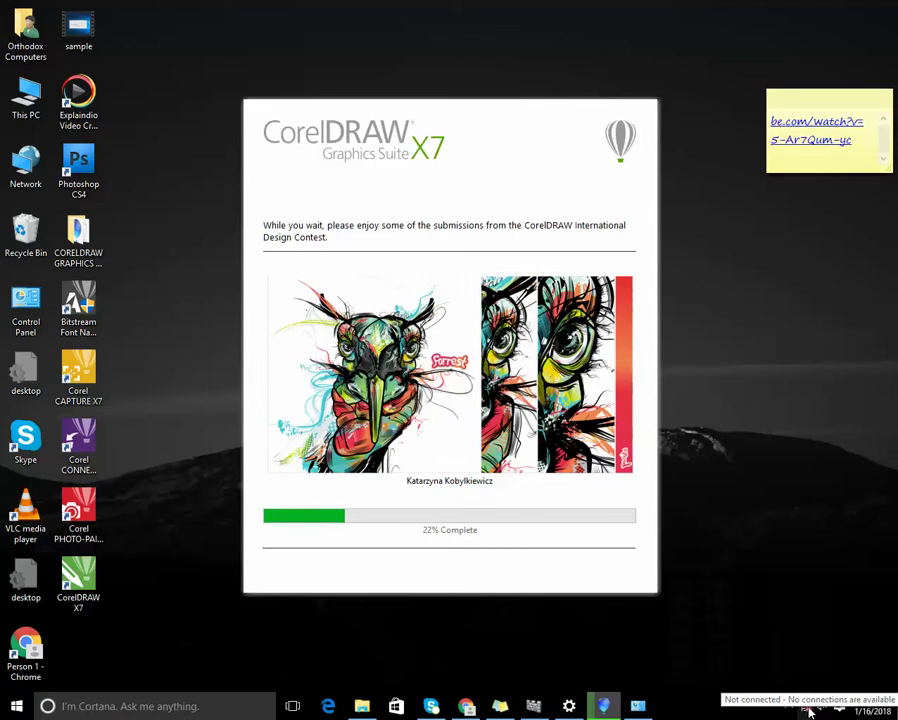
click(828, 414)
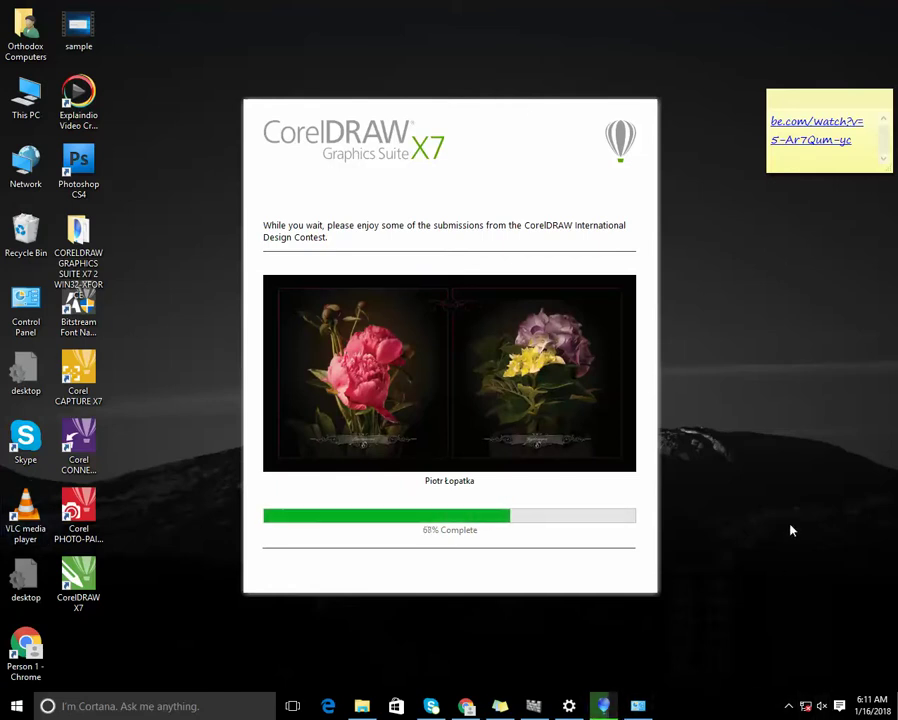
drag(160, 302, 114, 536)
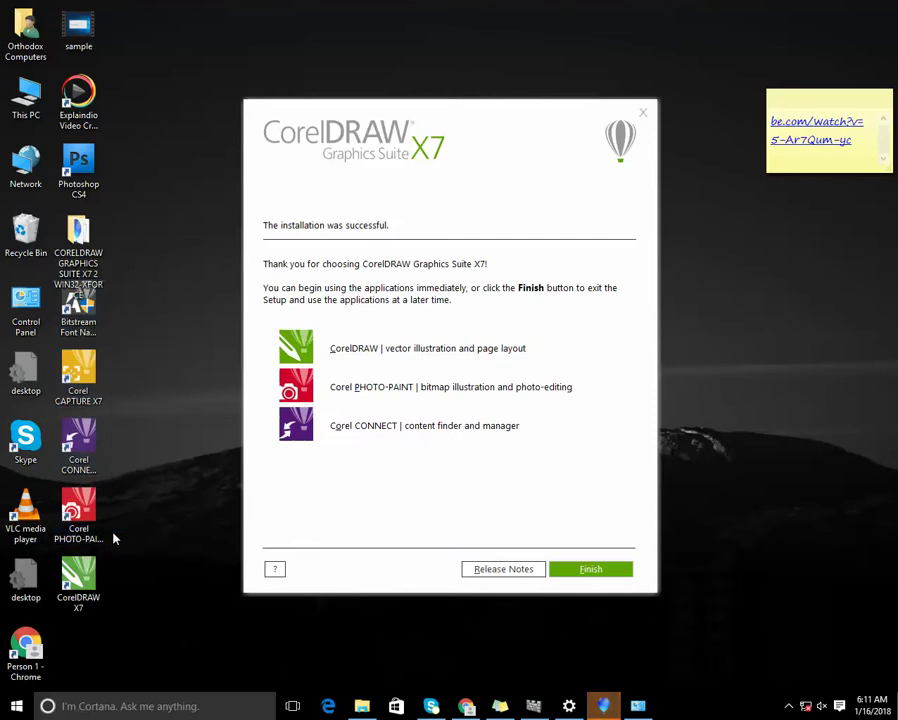
click(613, 573)
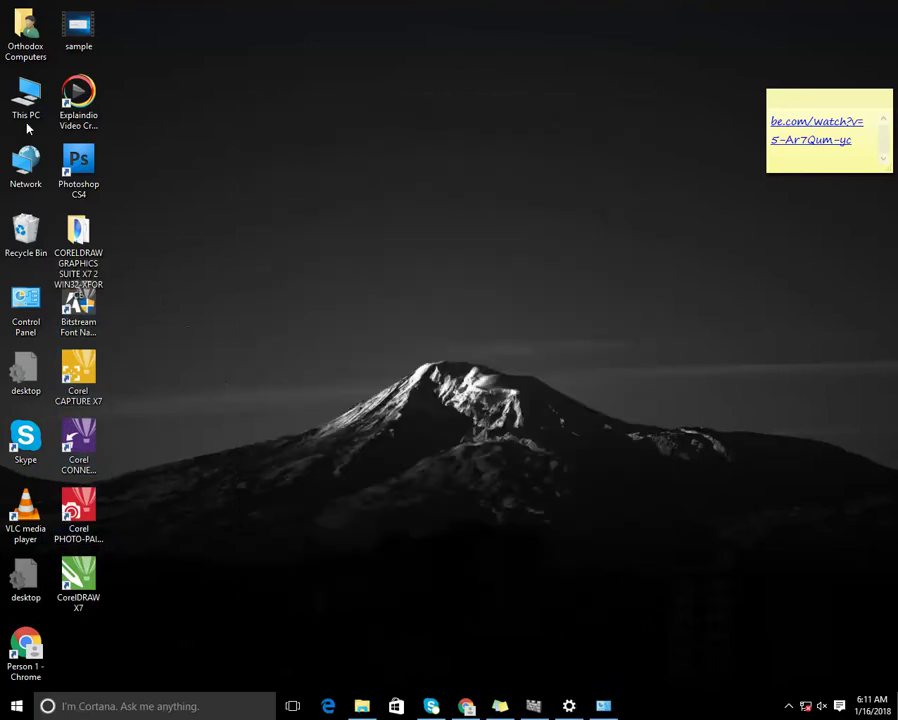
Move the CORELDRAW GRAPHICS SUITE folder aside on the desktop and delete the Bitstream Font Navigator, Corel CAPTURE, CONNECT and PHOTO-PAINT shortcuts.
drag(90, 240, 195, 102)
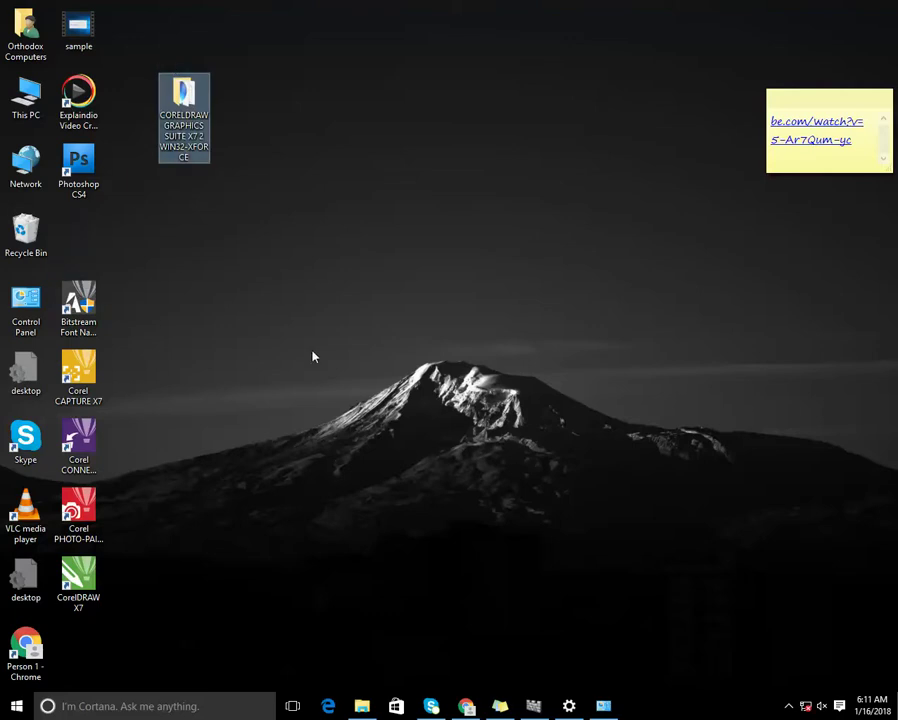
click(95, 582)
click(86, 518)
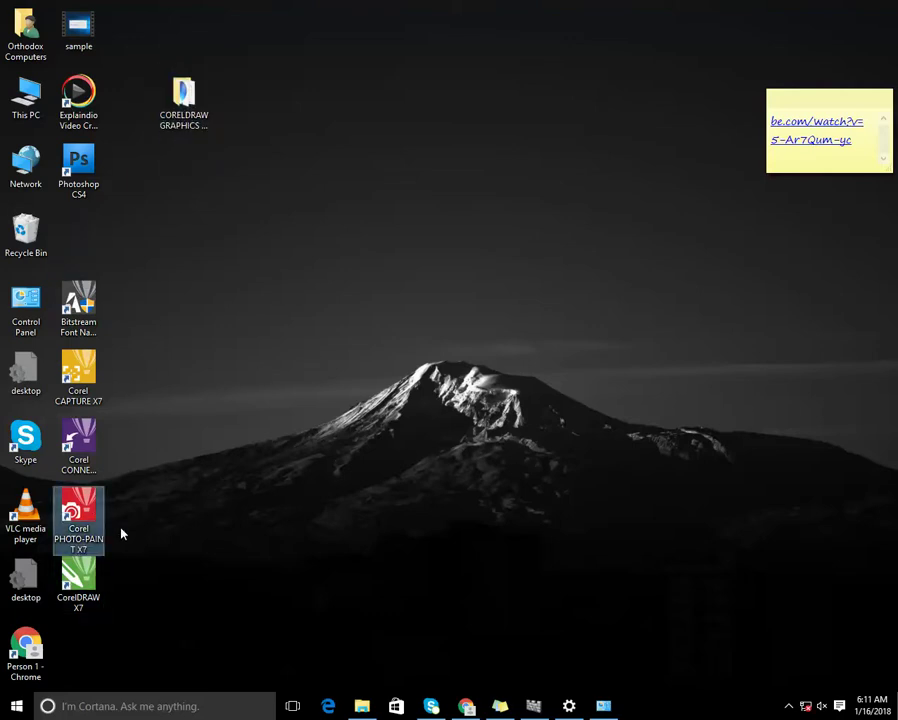
click(86, 448)
click(88, 380)
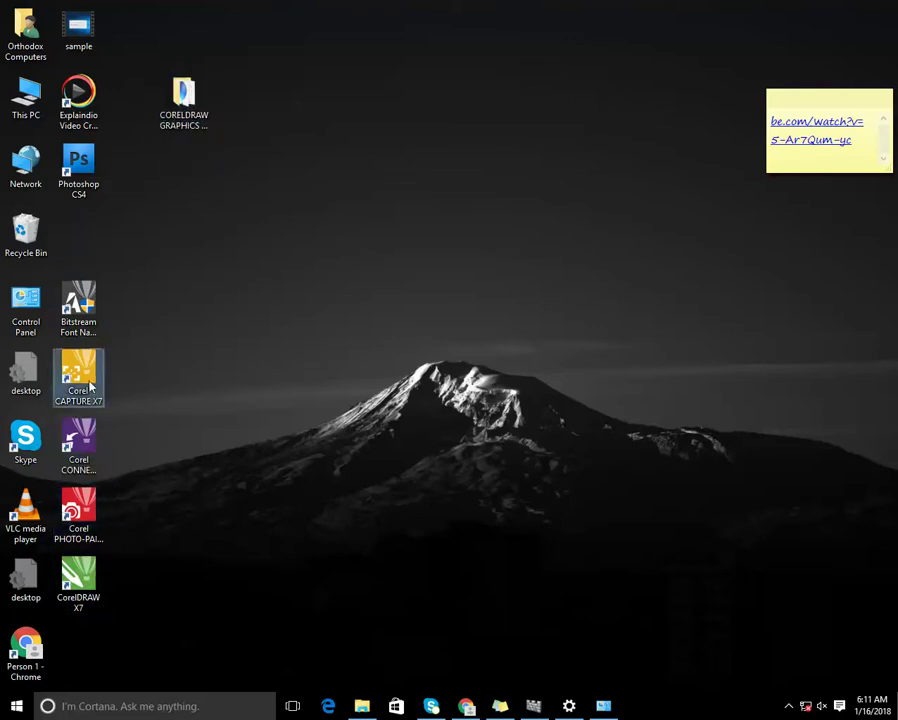
click(88, 305)
mouse_move(132, 256)
mouse_down()
mouse_move(60, 594)
mouse_move(58, 508)
mouse_move(64, 541)
mouse_up()
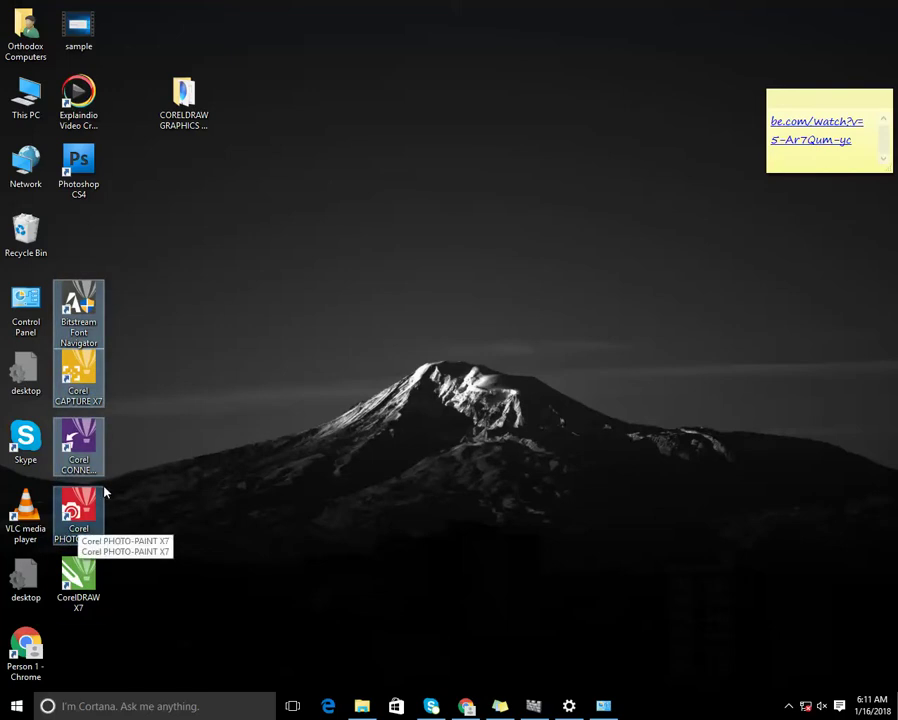
key(Delete)
Start CorelDRAW X7 from the desktop, continue past the trial welcome, and choose to register later.
double_click(86, 588)
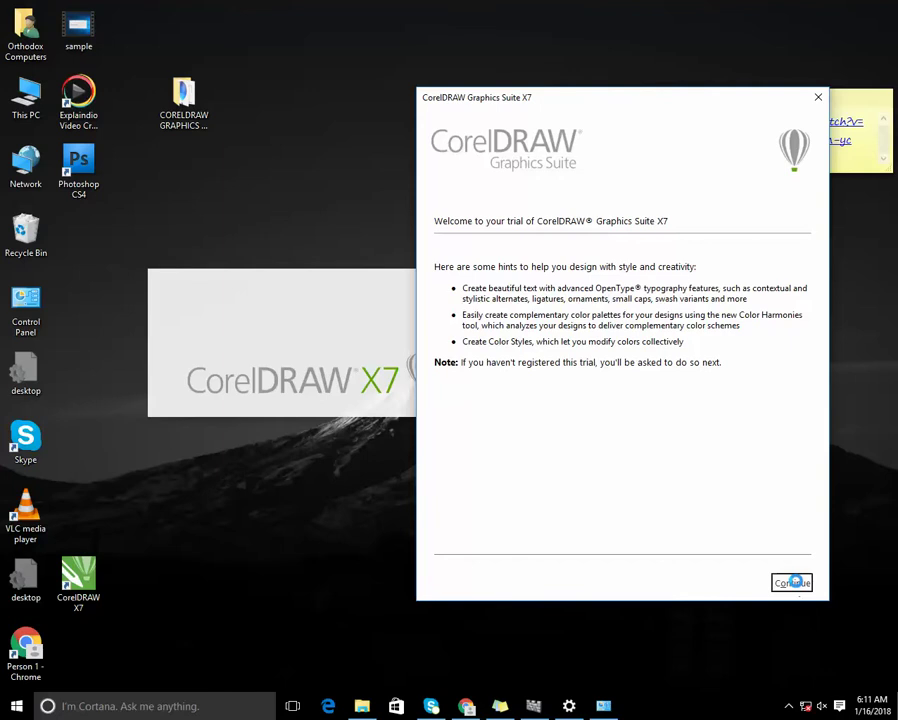
click(791, 583)
click(442, 434)
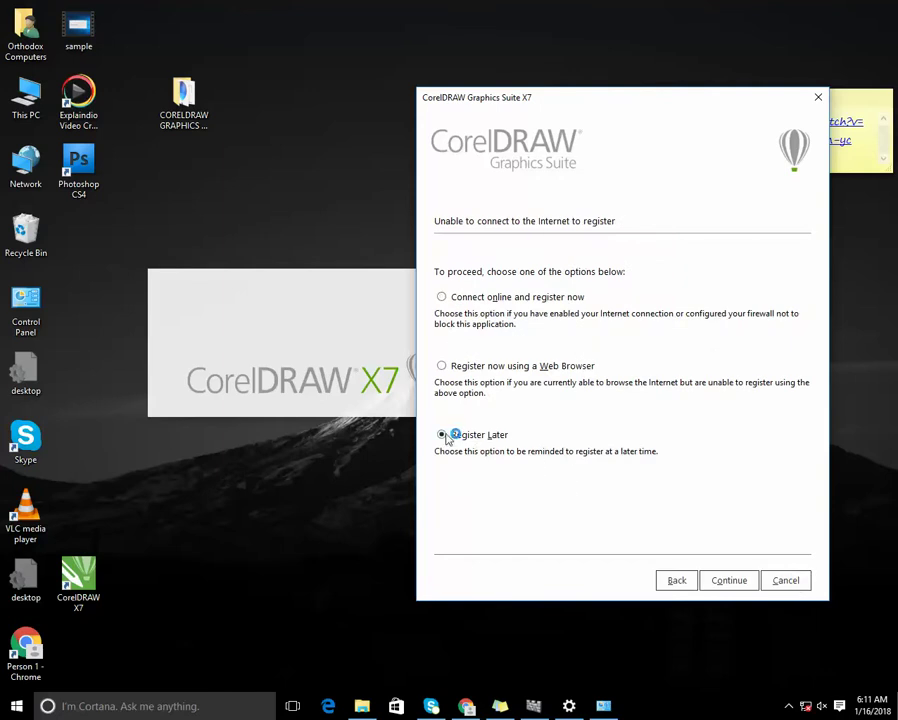
click(738, 578)
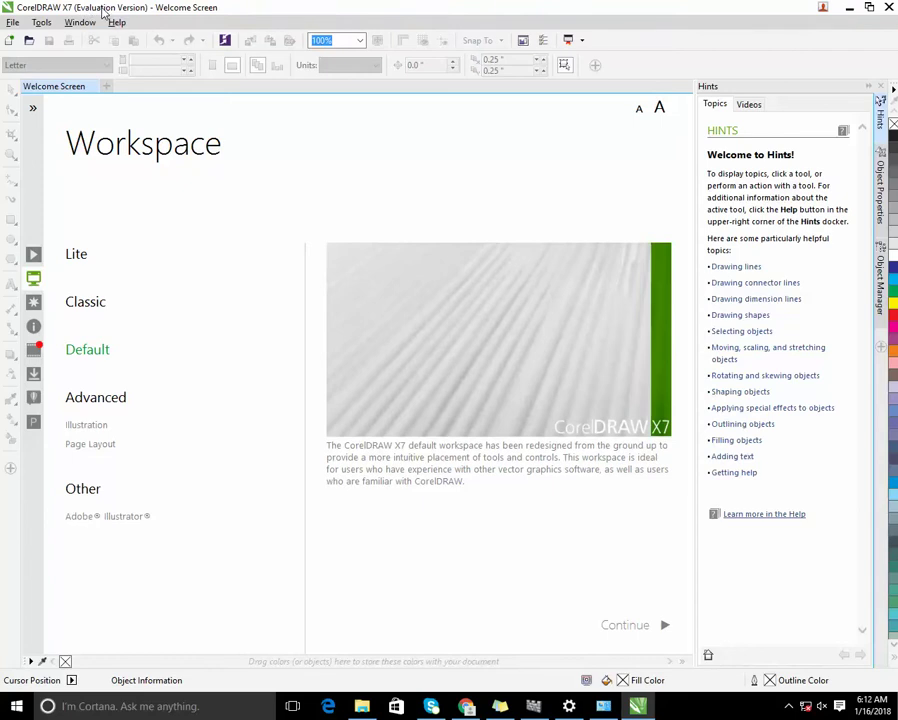
Open the sign-in dialog and, as an already purchased product, proceed to the serial number entry page.
click(118, 22)
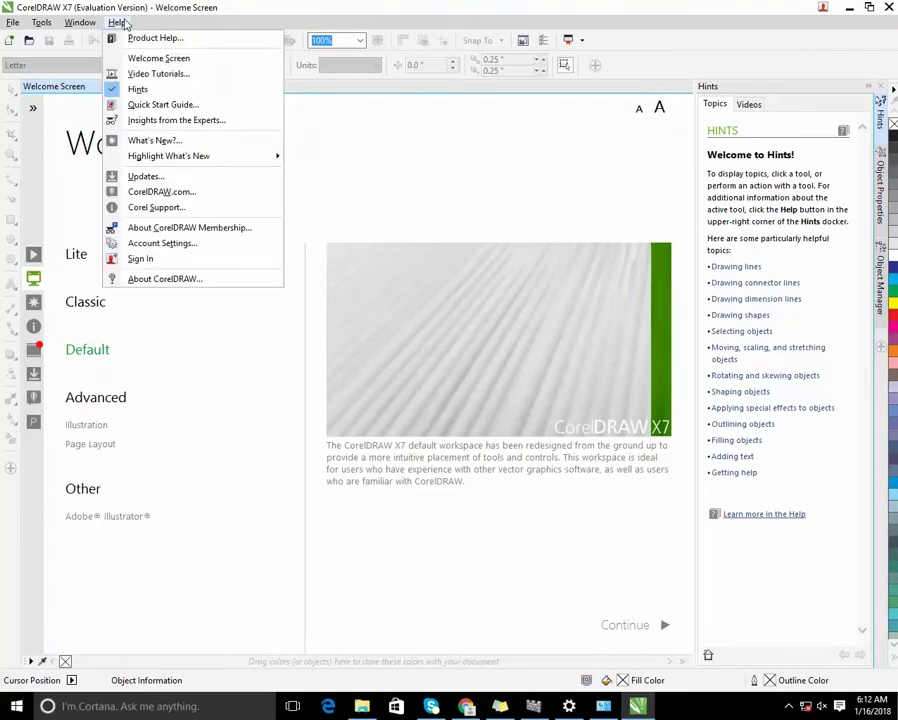
click(118, 22)
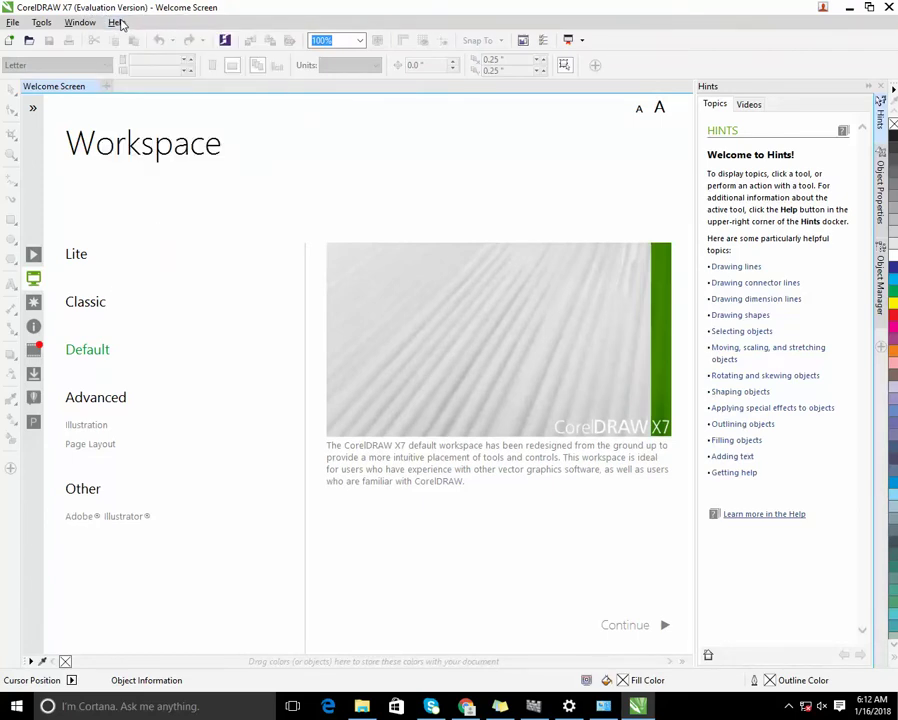
click(118, 22)
click(118, 22)
click(118, 22)
click(42, 22)
click(118, 22)
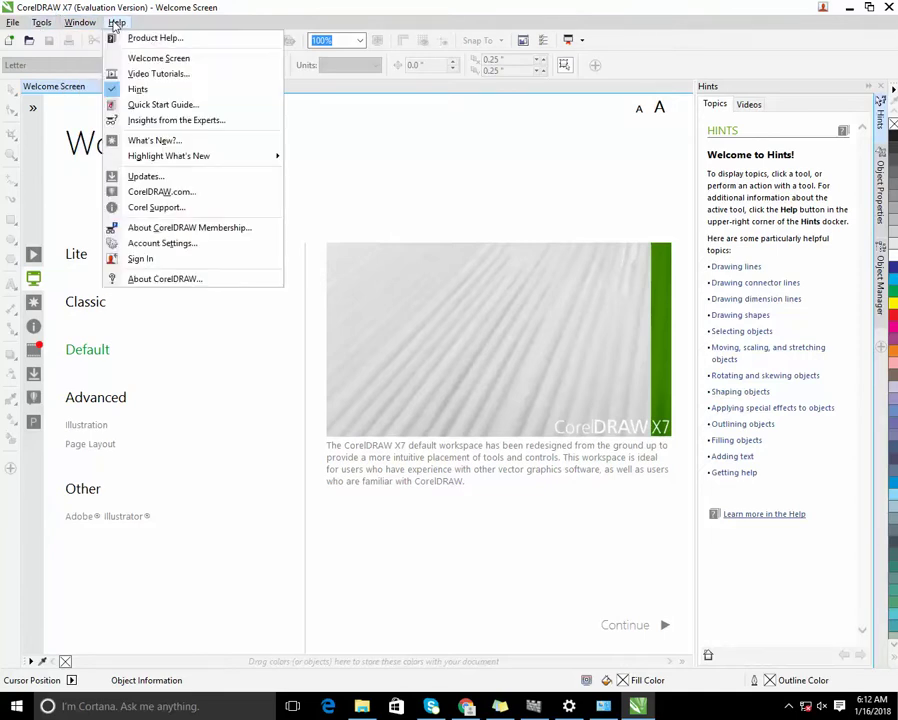
click(172, 259)
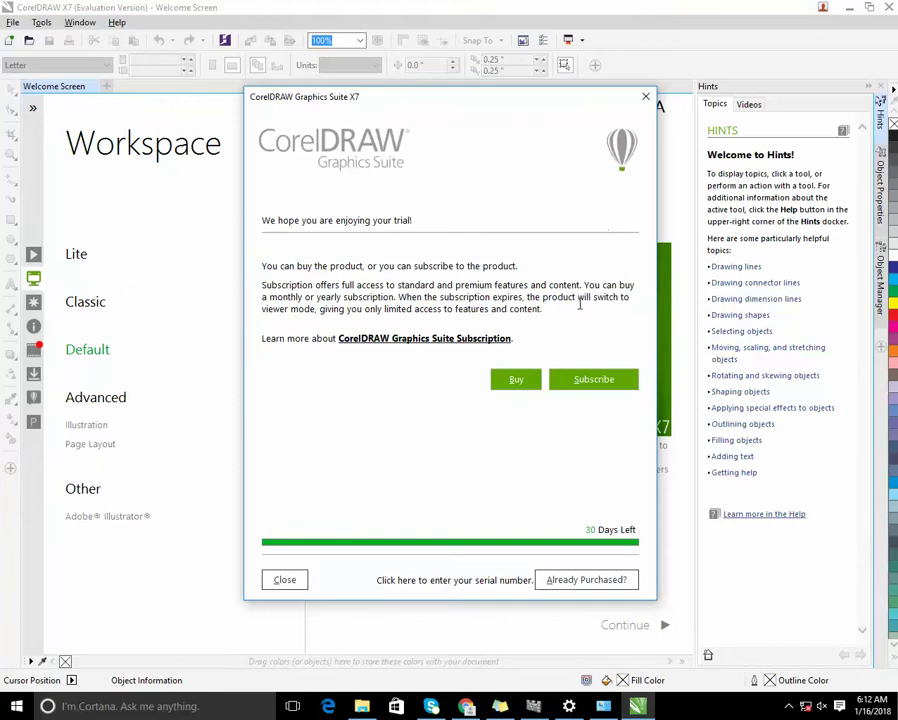
drag(596, 530, 644, 531)
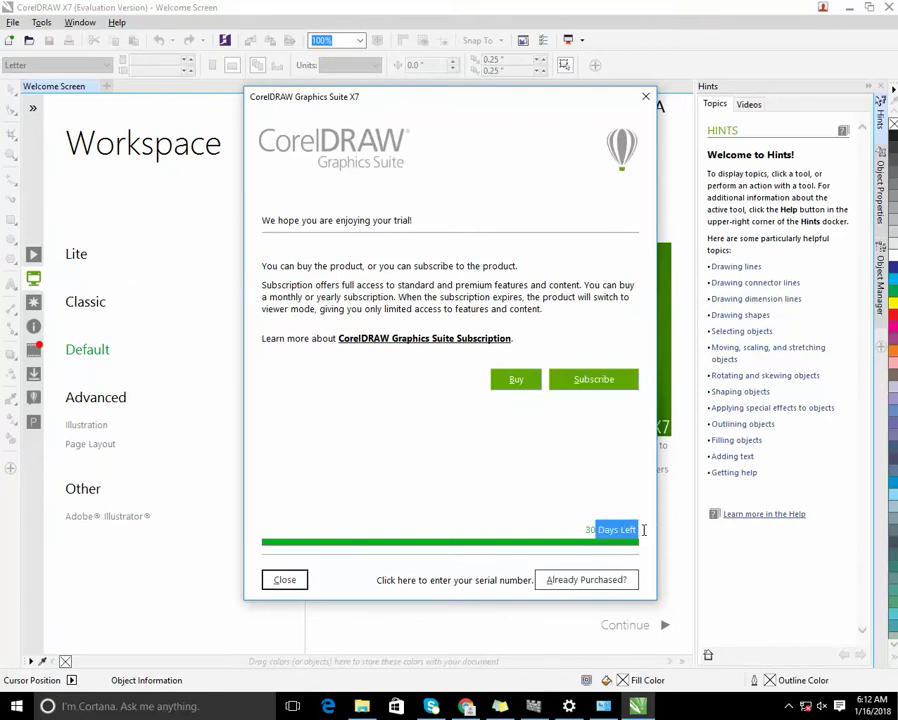
click(587, 581)
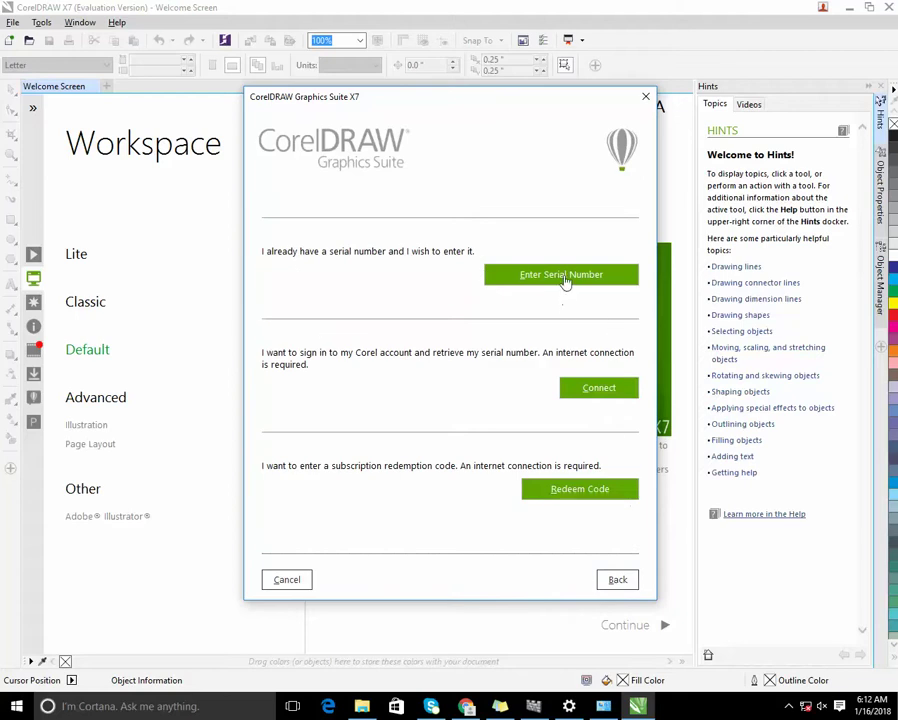
click(563, 277)
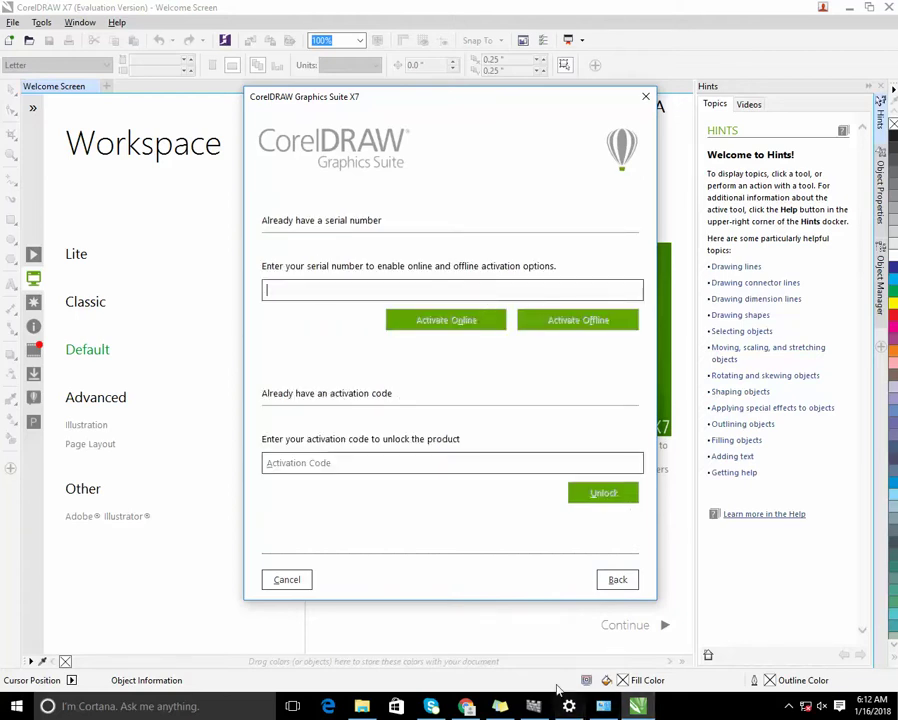
Open the install text file in the installer folder's Crack subfolder to read its instructions, and close it.
click(362, 706)
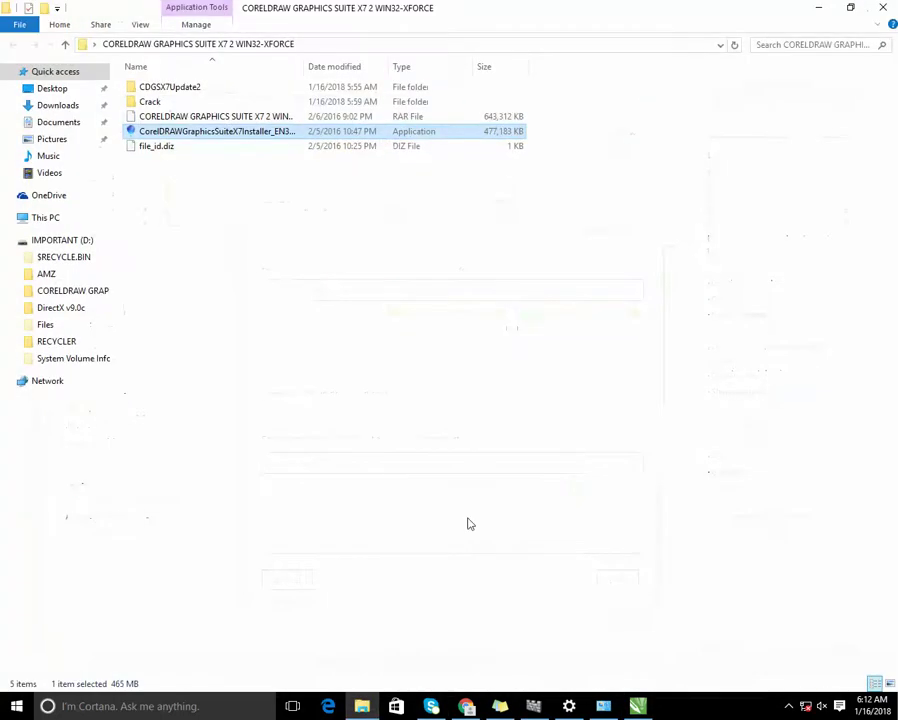
double_click(206, 102)
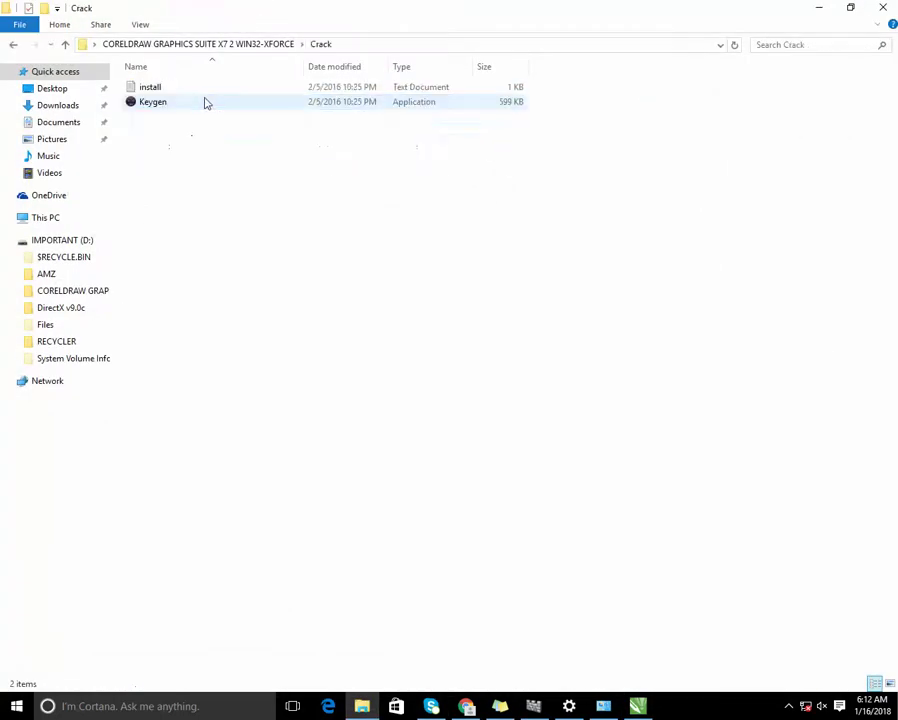
double_click(156, 86)
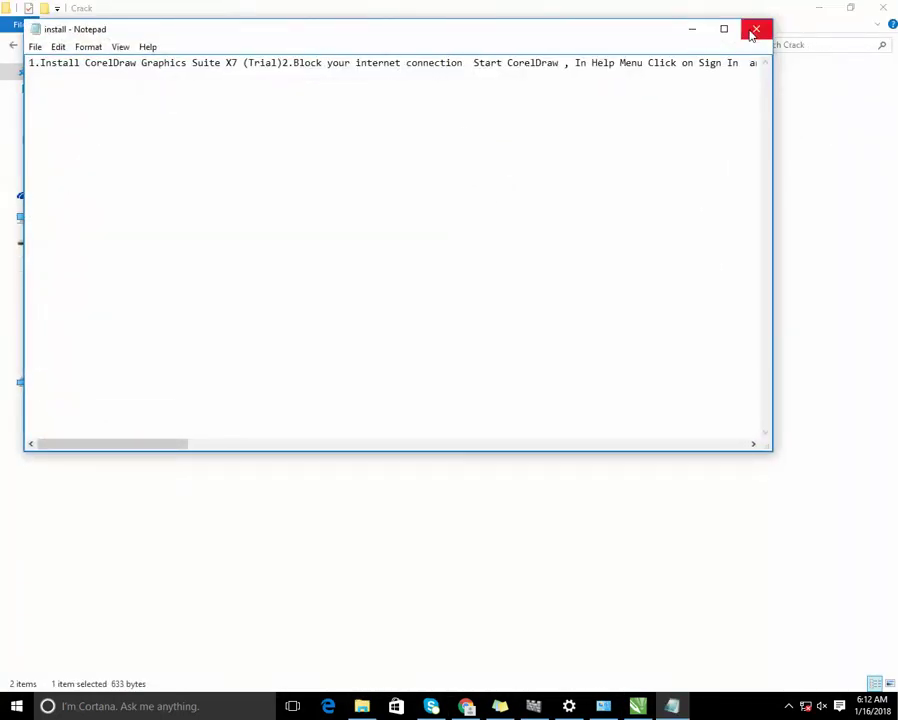
click(752, 31)
Run the Keygen application from the Crack folder and select CorelDRAW Graphics Suite X7 as the product.
double_click(218, 104)
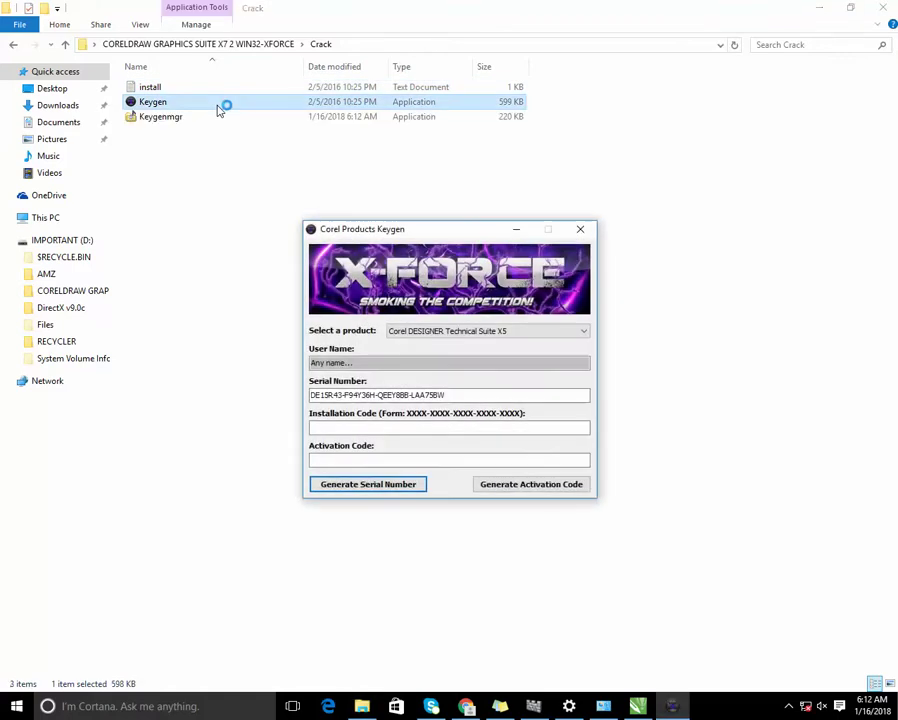
click(480, 331)
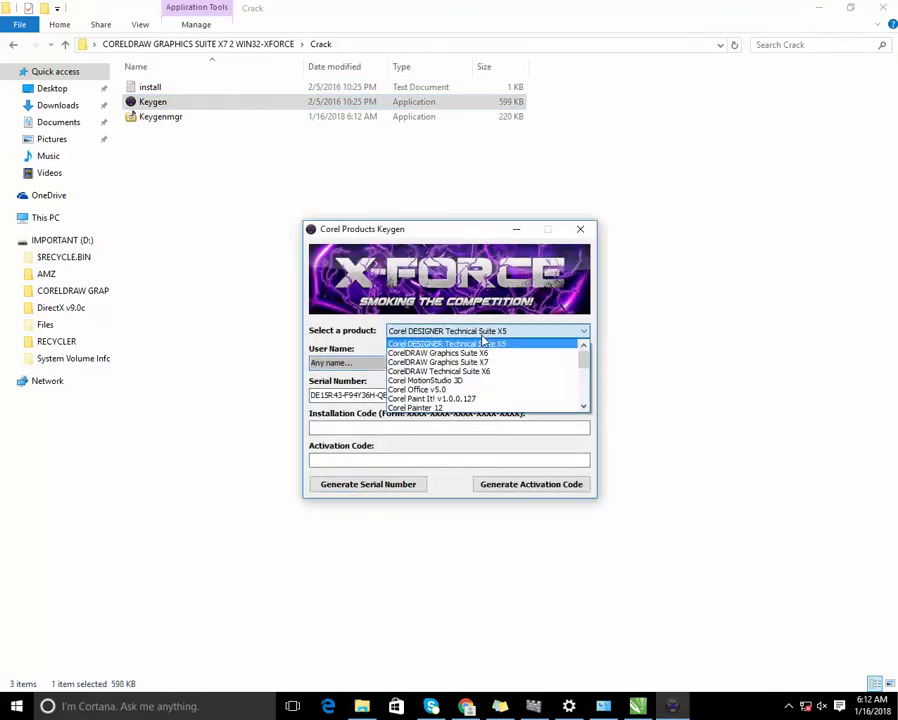
scroll(489, 385, down, 5)
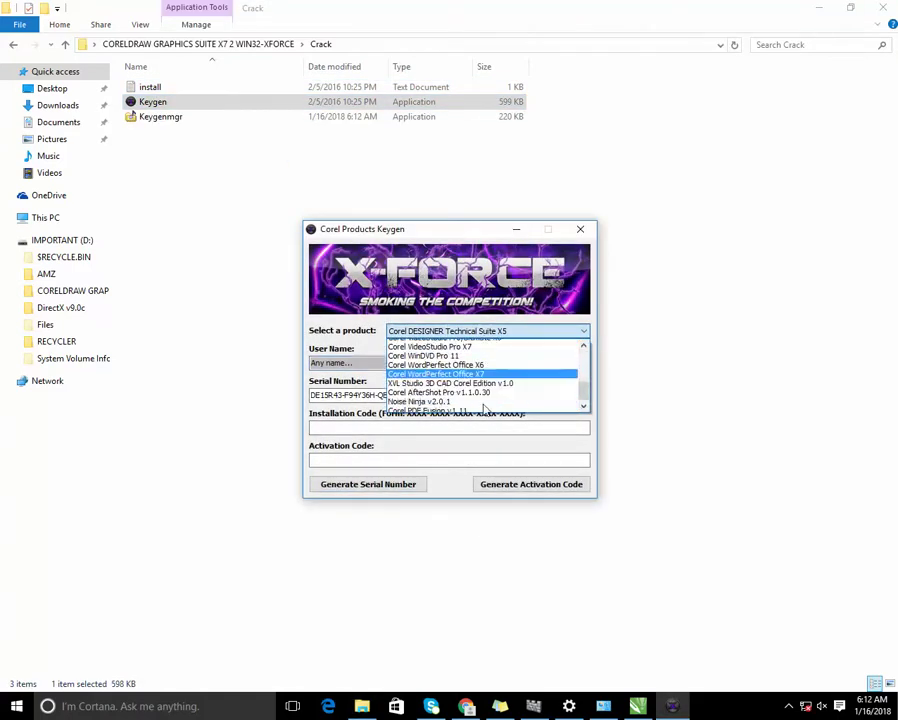
scroll(490, 370, up, 2)
scroll(490, 360, up, 3)
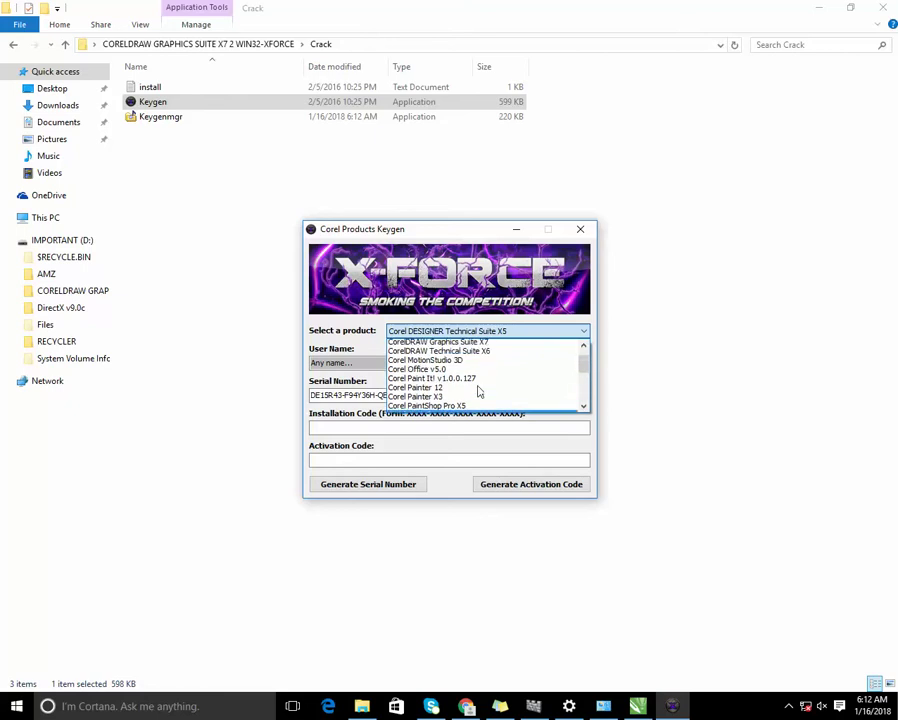
click(485, 362)
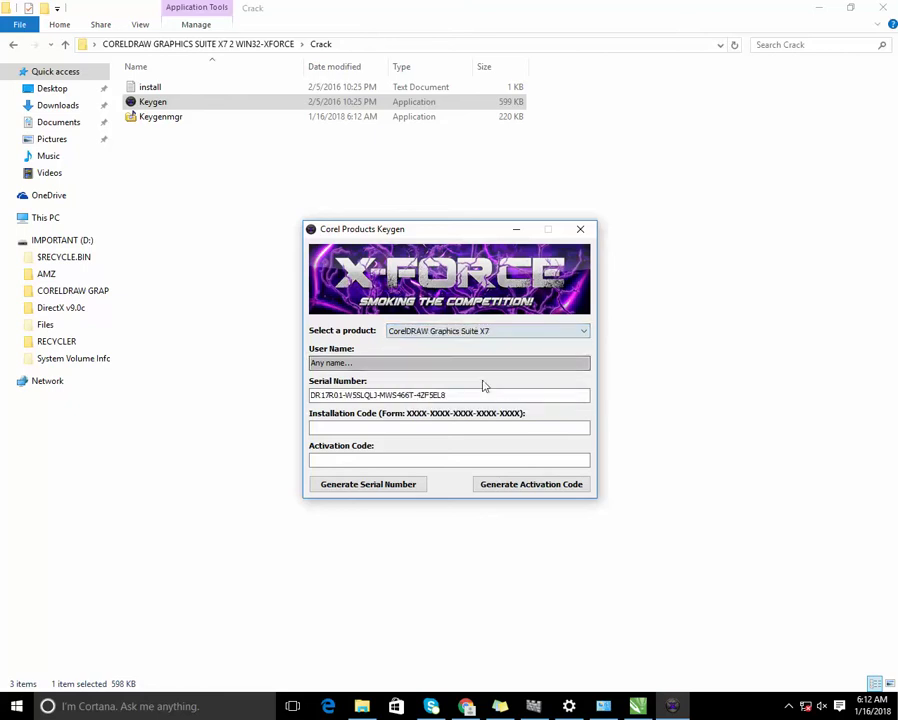
Copy the serial number into the CorelDRAW serial number field and choose offline activation.
drag(545, 394, 4, 390)
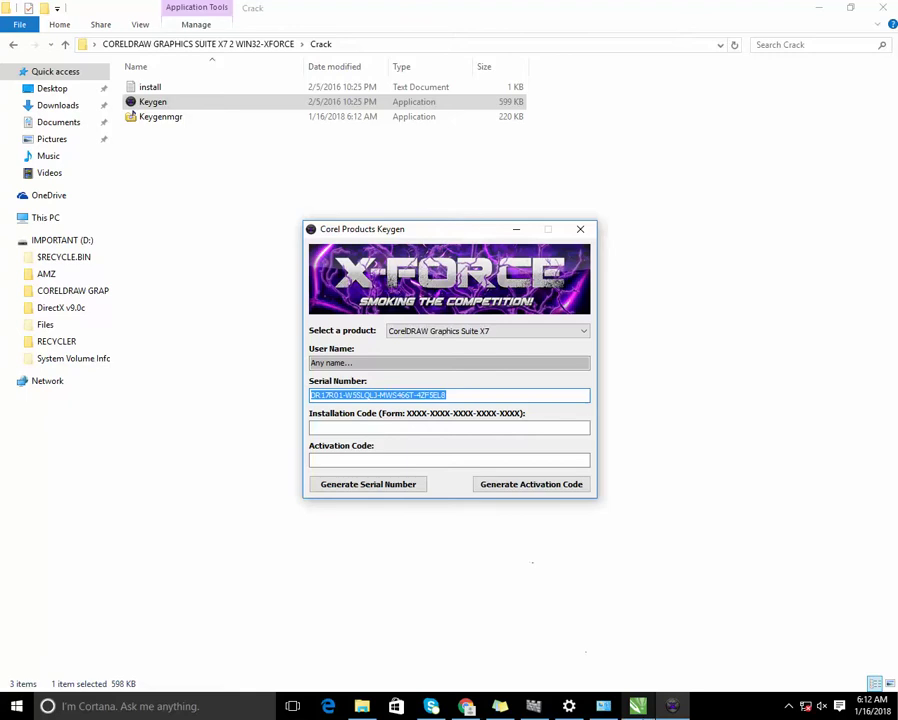
key(alt+Tab)
key(ctrl+v)
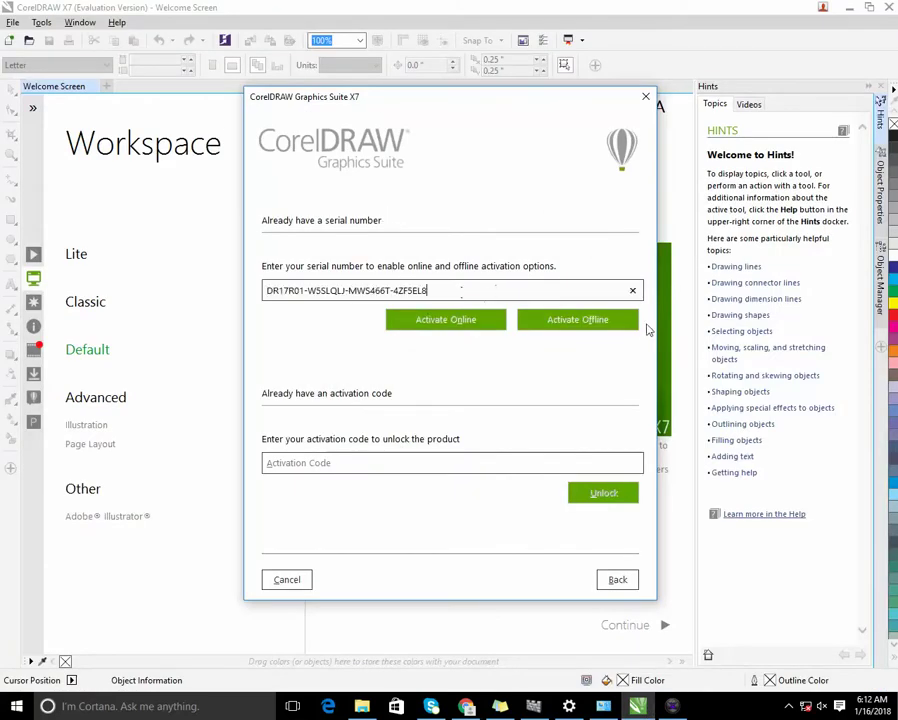
click(582, 322)
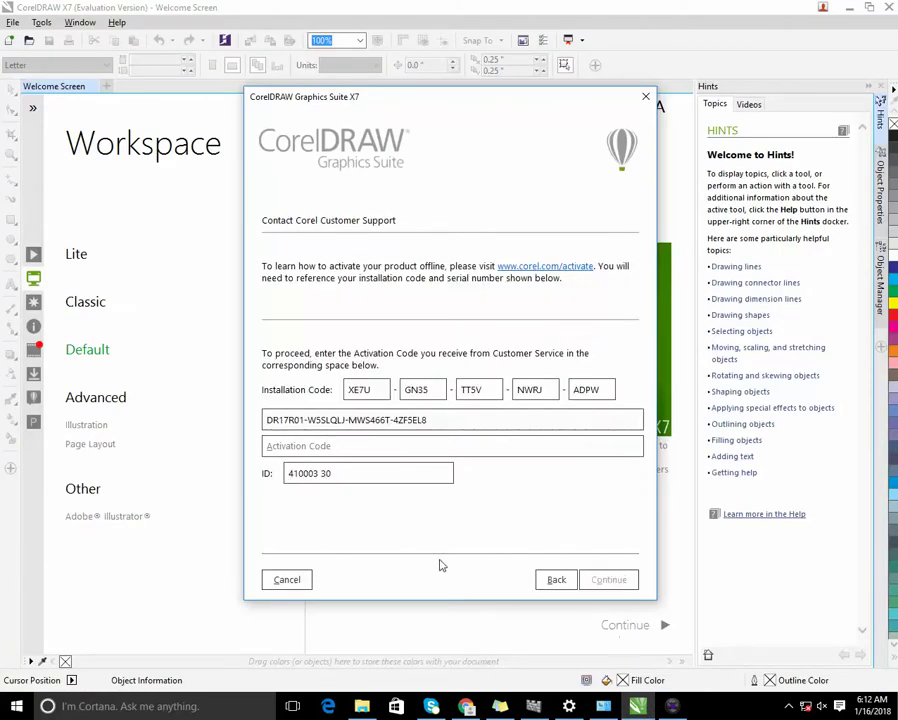
Place the keygen window beside the activation dialog, enter the dialog's installation code in it, and generate the activation code.
drag(480, 430, 224, 433)
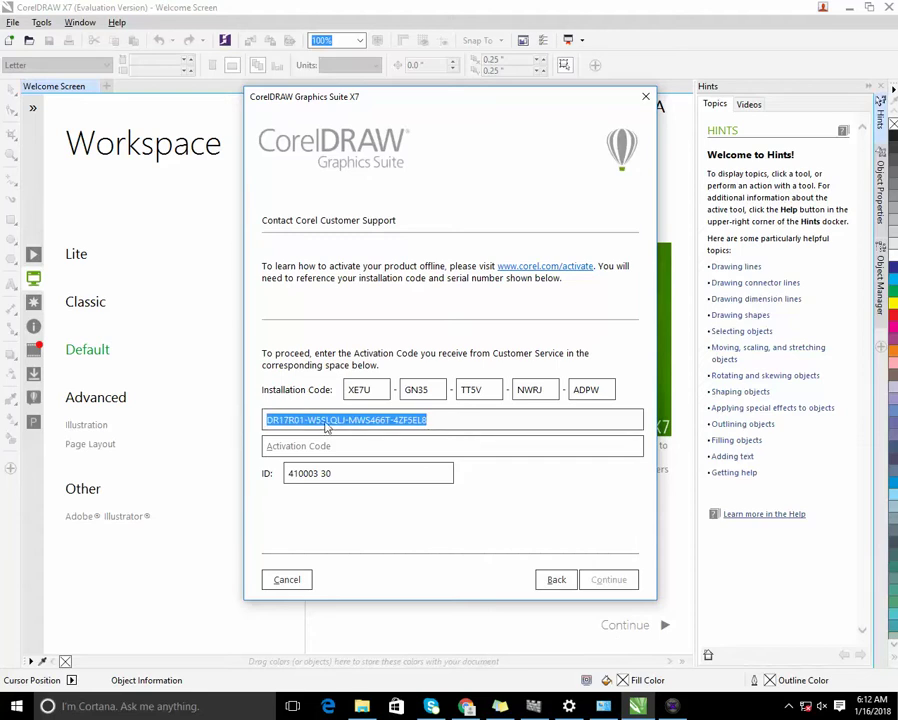
double_click(375, 390)
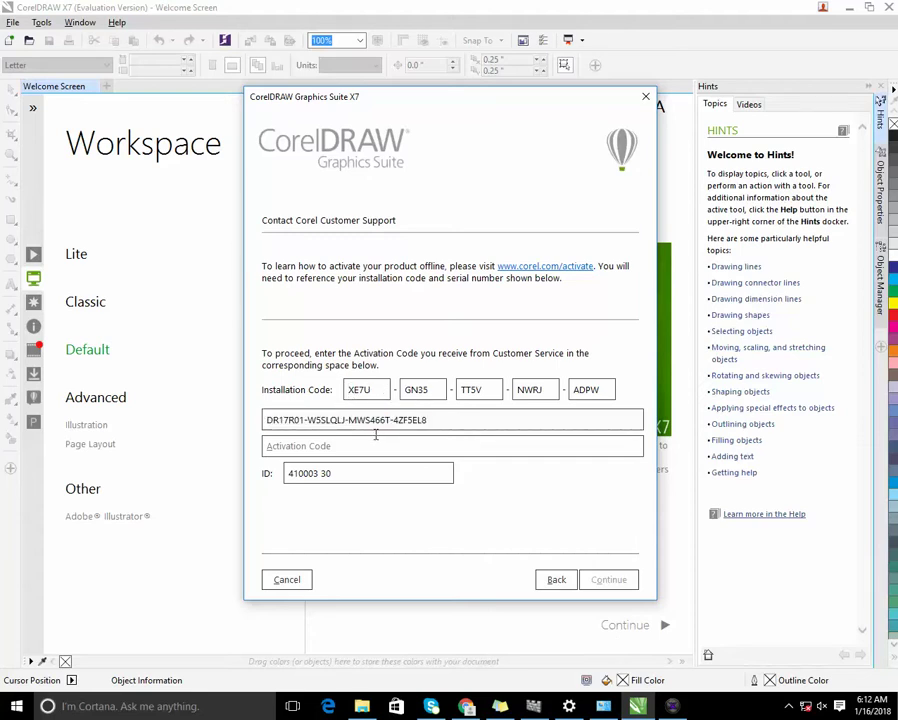
drag(380, 397, 343, 400)
click(673, 706)
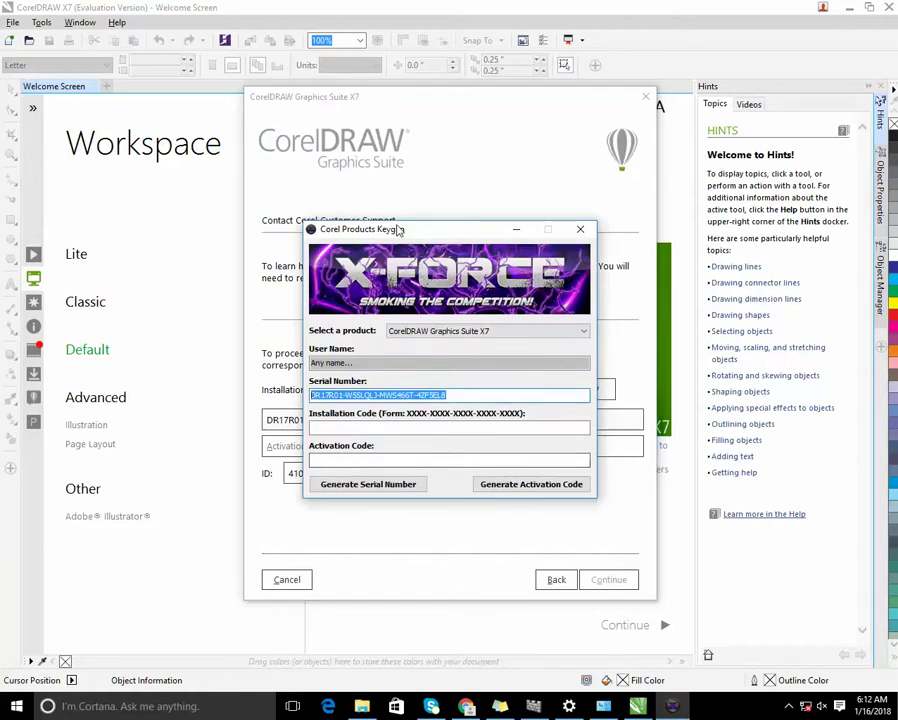
drag(395, 229, 622, 59)
click(652, 258)
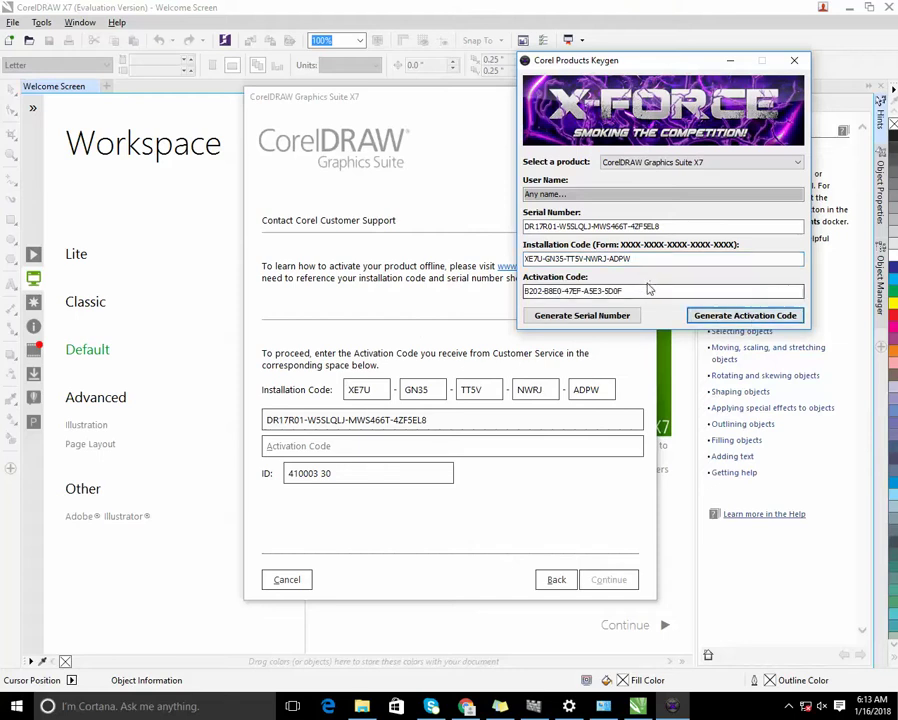
Copy the activation code into the offline activation dialog's activation code field and try to continue the activation.
drag(648, 289, 522, 291)
key(ctrl+c)
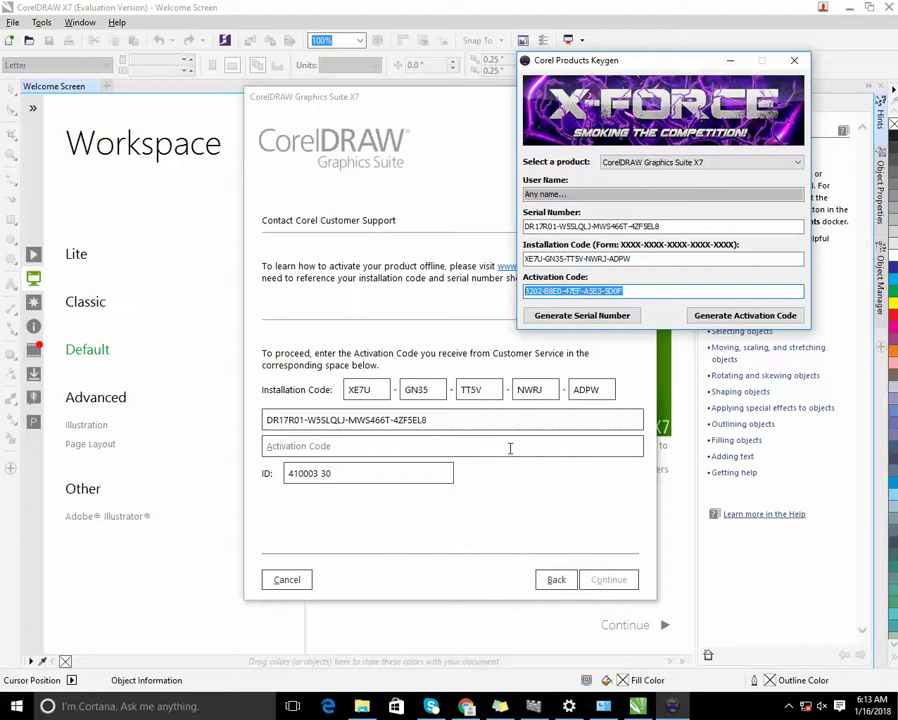
click(510, 448)
key(ctrl+v)
click(600, 579)
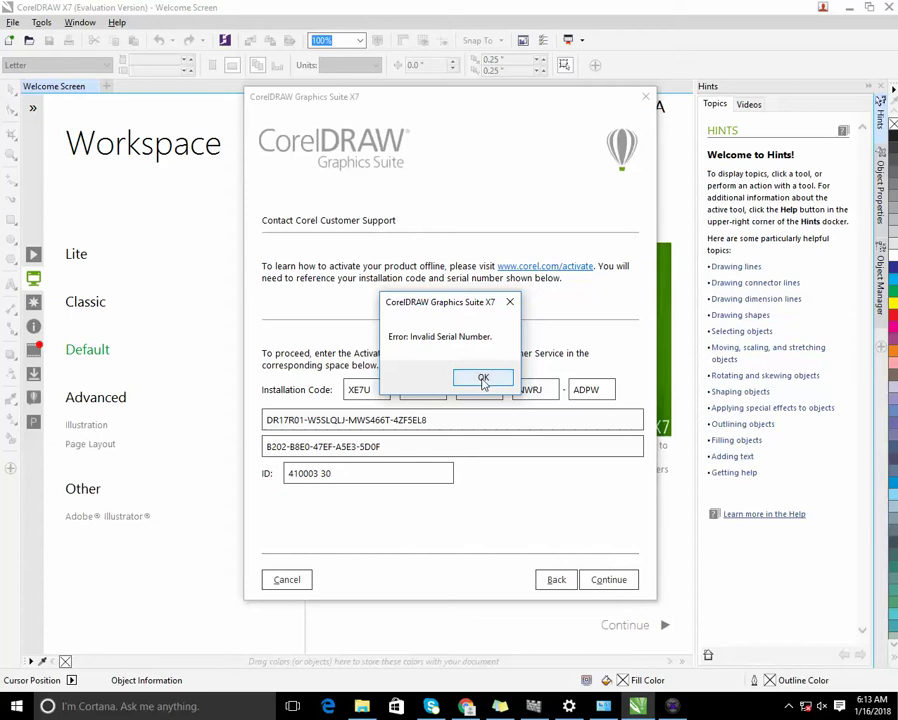
Dismiss the error message and close the CorelDRAW Graphics Suite X7 activation dialog.
click(484, 376)
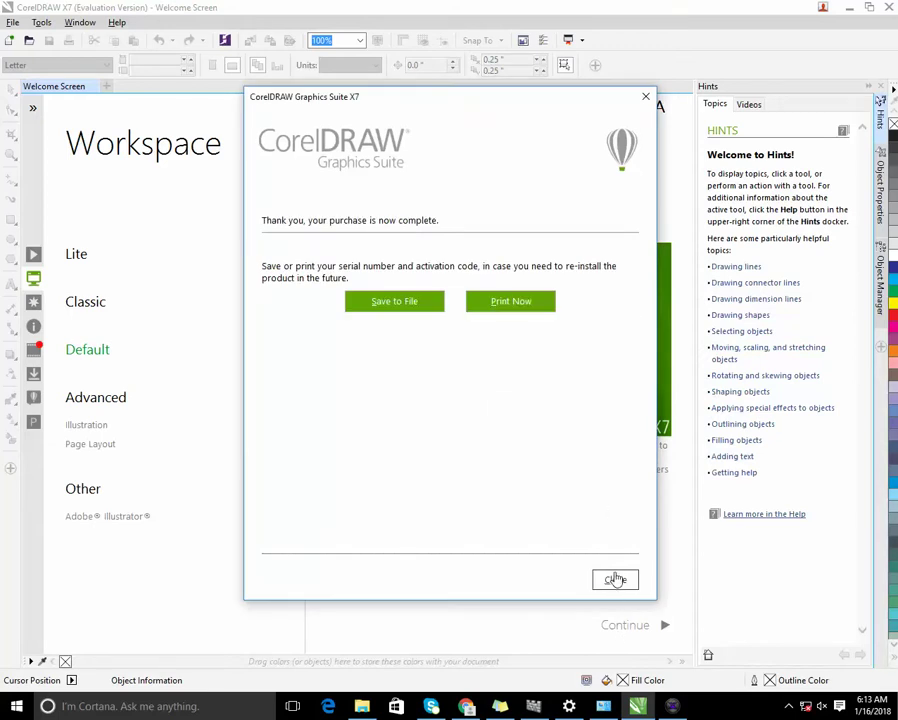
drag(309, 220, 438, 222)
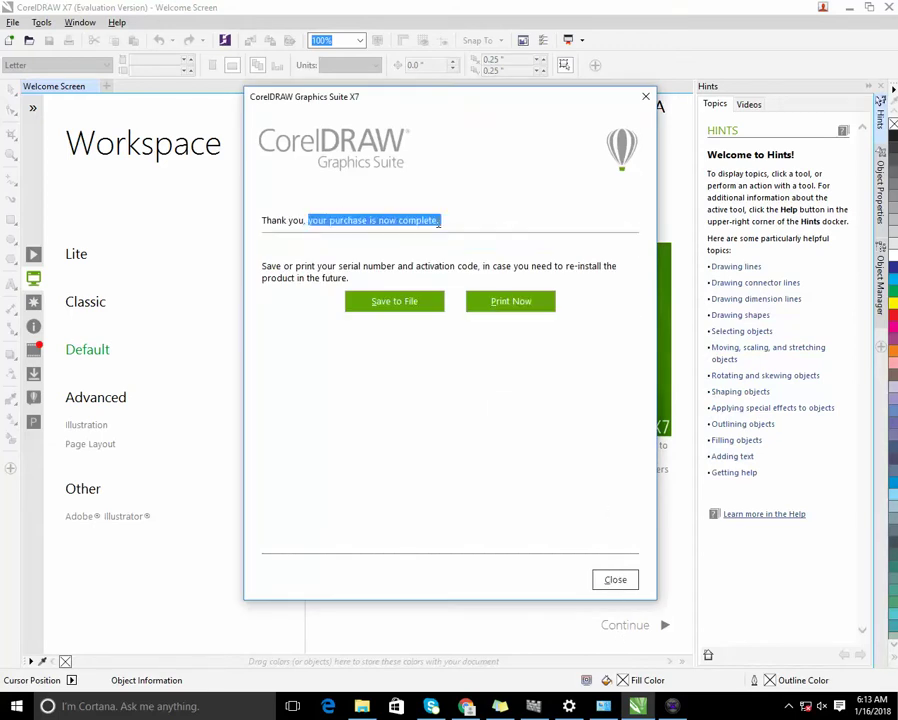
click(476, 240)
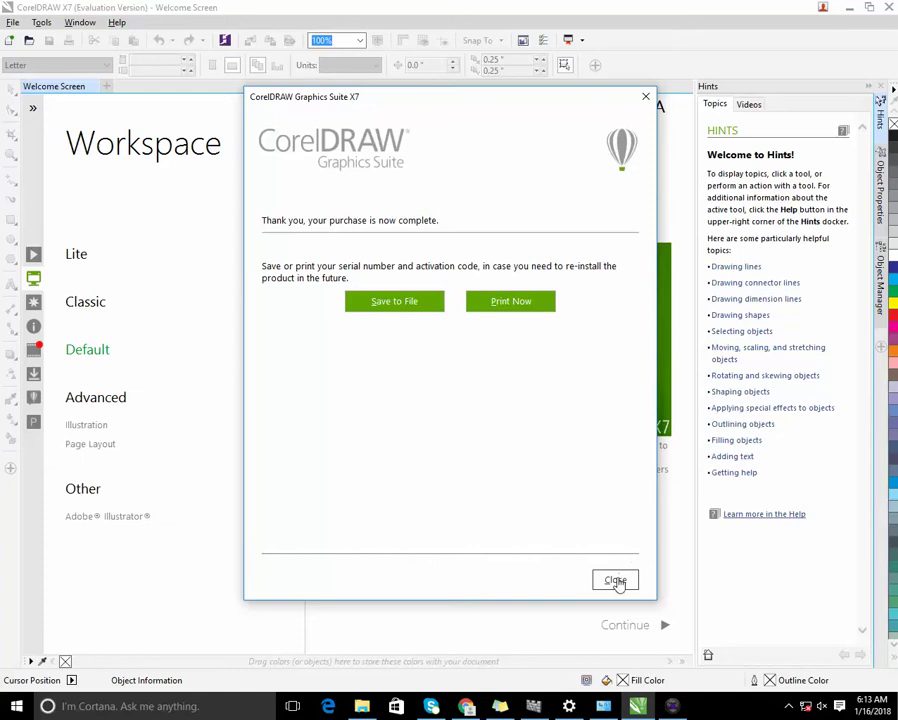
click(615, 581)
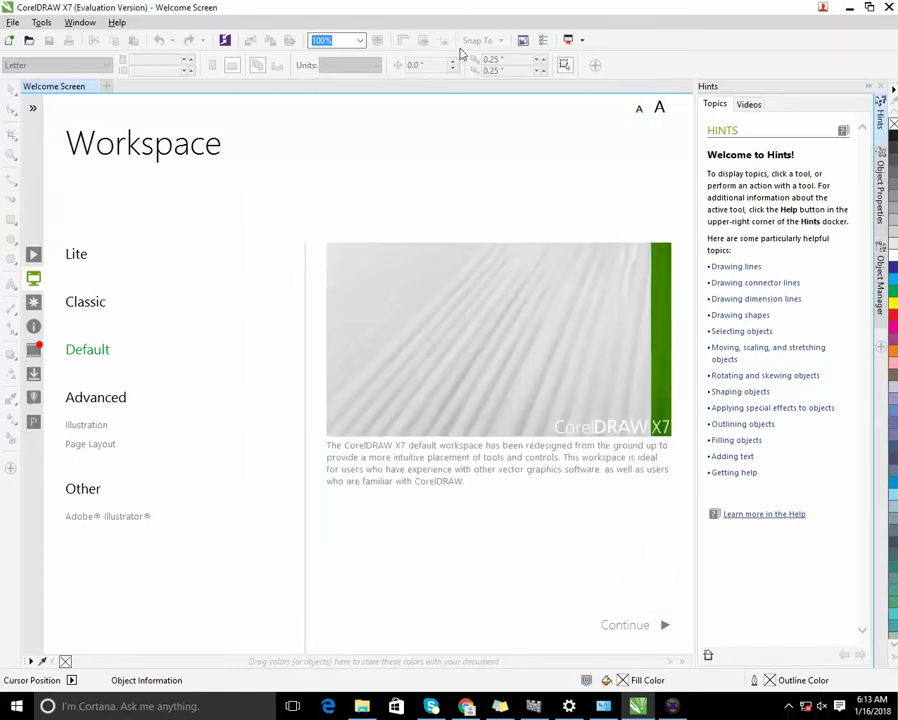
Close CorelDRAW, the keygen window and the Crack folder window.
click(888, 7)
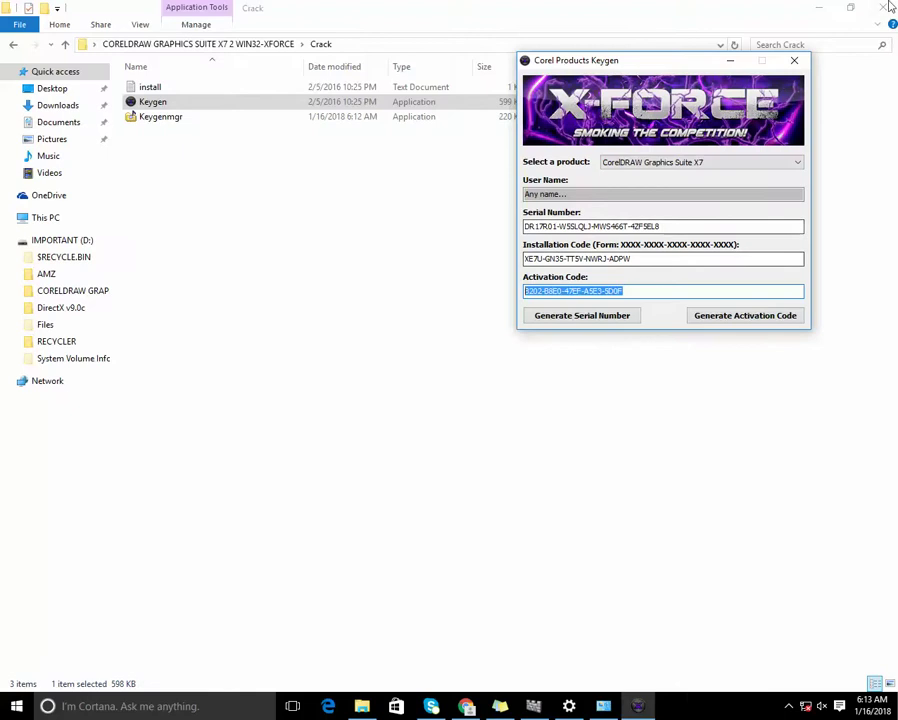
click(794, 60)
click(882, 7)
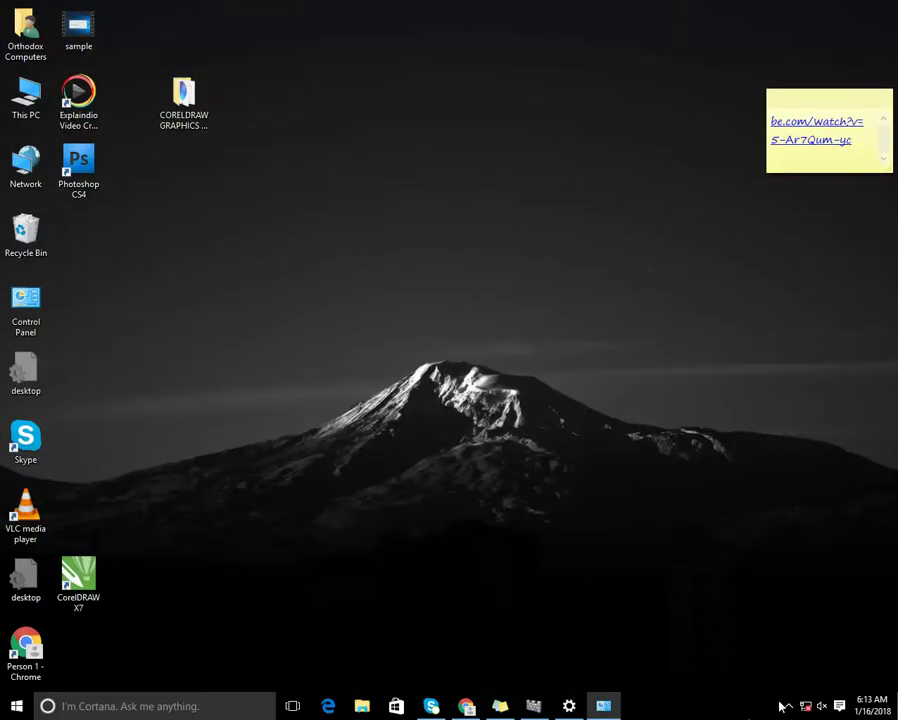
click(788, 706)
click(548, 651)
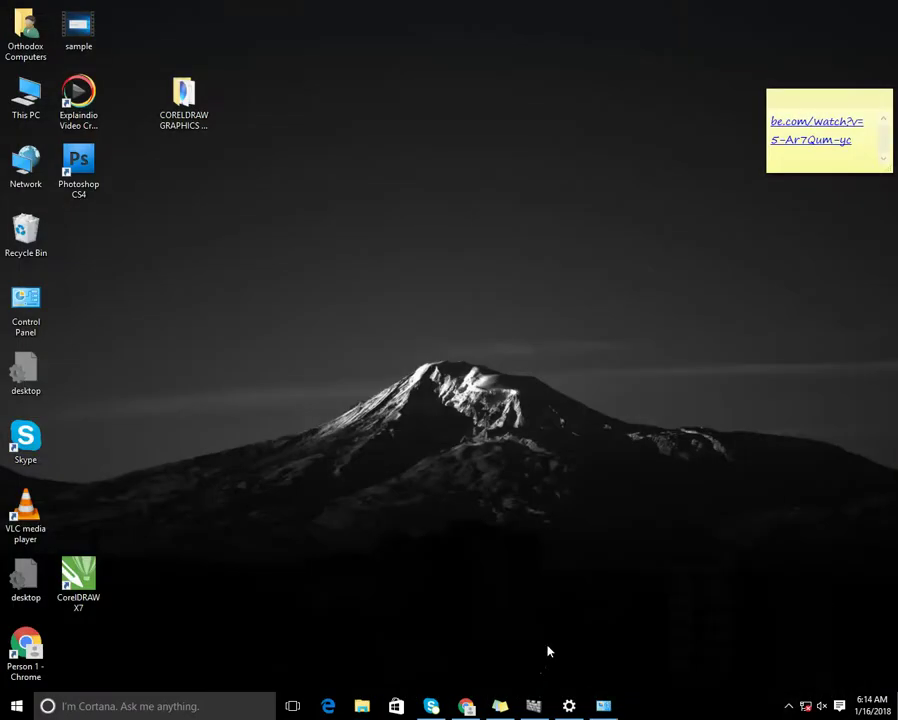
Relaunch CorelDRAW X7 from the desktop, dismiss the Corel account prompt, and restore the program window to a smaller size.
double_click(84, 577)
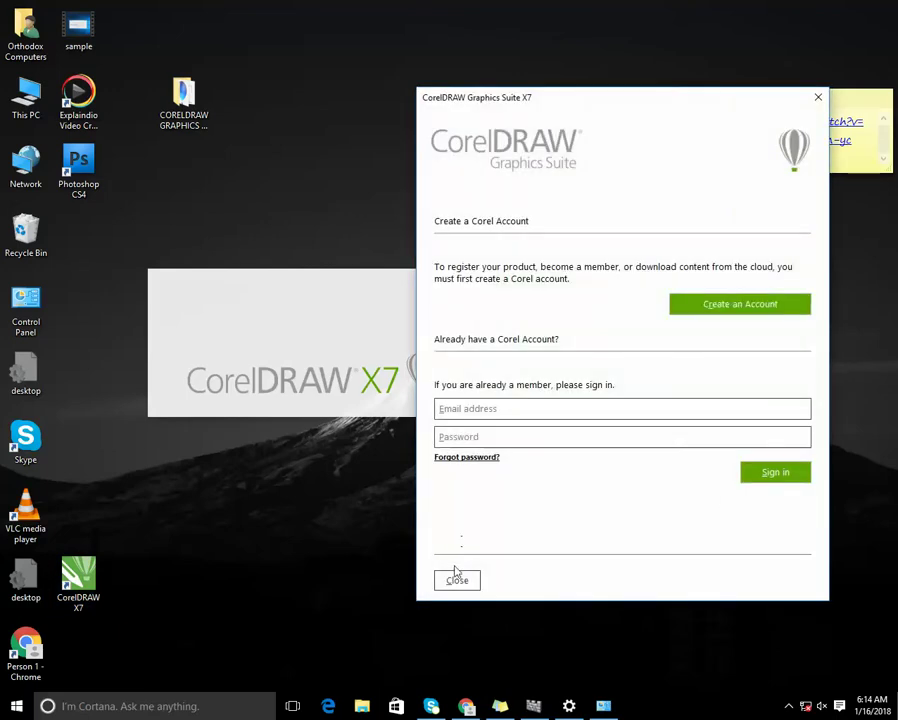
click(457, 579)
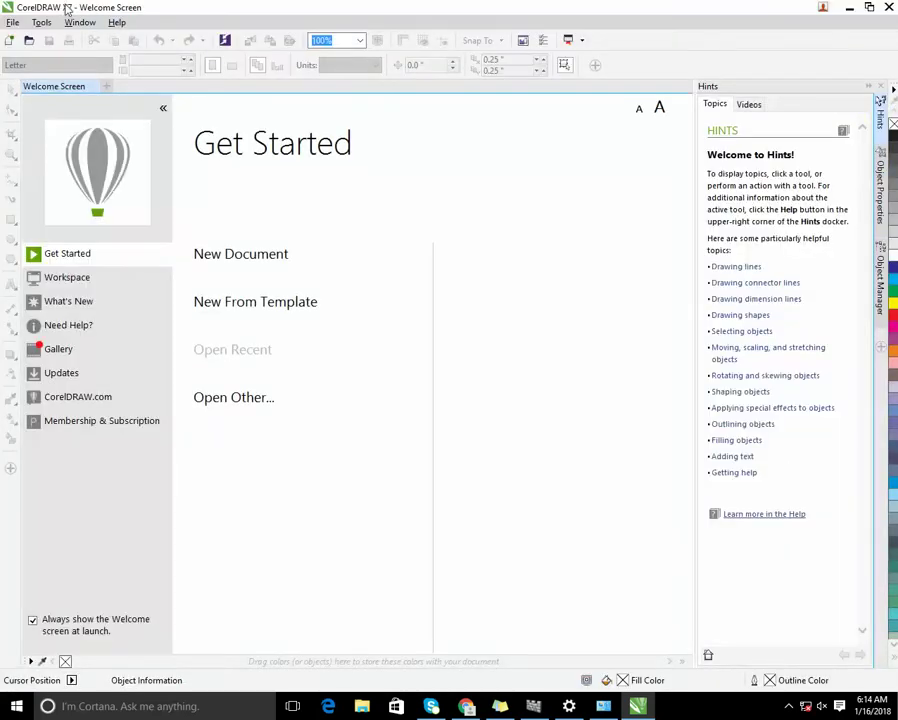
double_click(88, 12)
Create a new Letter-size portrait document, 8.5 by 11 inches, with the CorelDRAW default preset, CMYK color and 300 dpi.
click(62, 26)
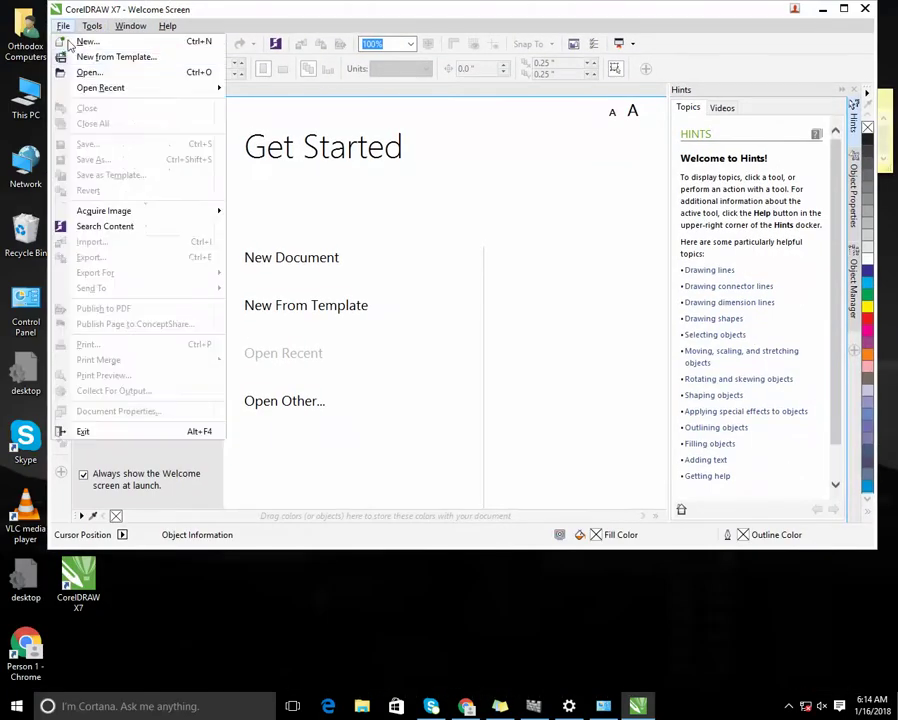
click(86, 42)
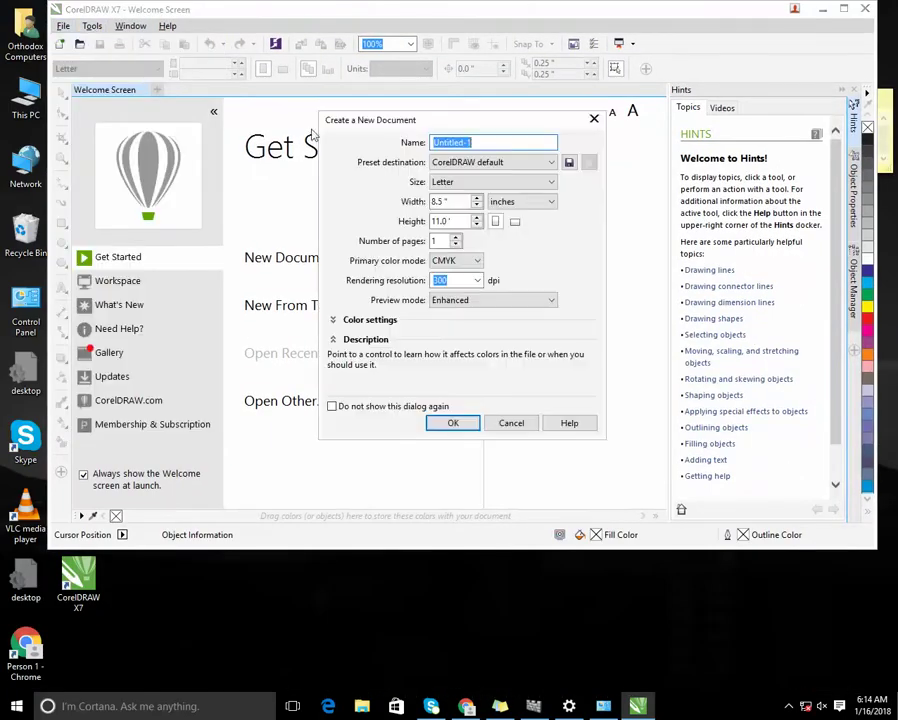
click(451, 424)
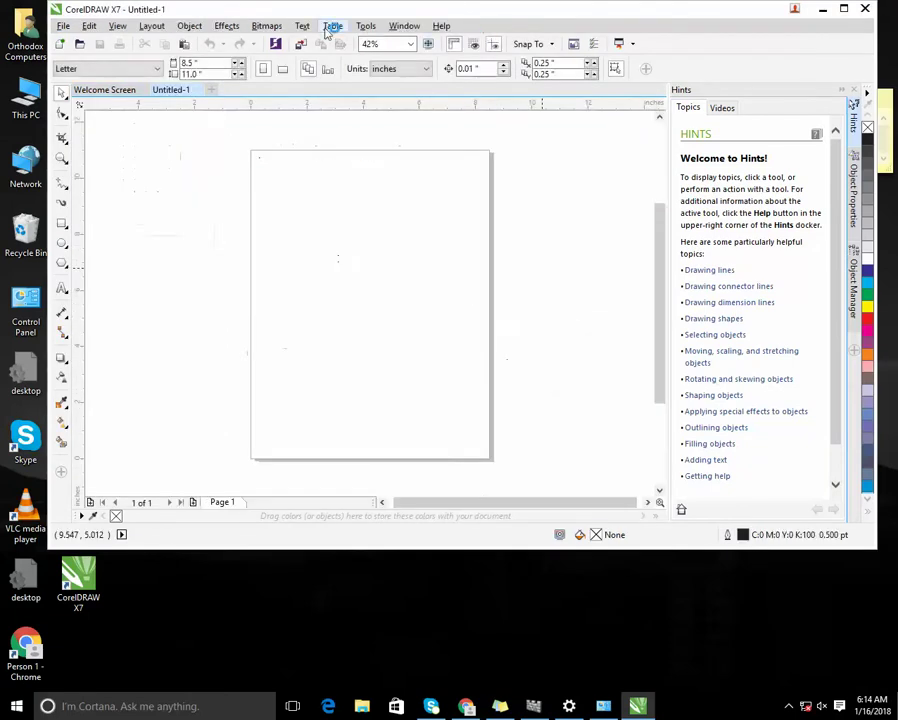
Close CorelDRAW X7 and return to the desktop.
click(441, 26)
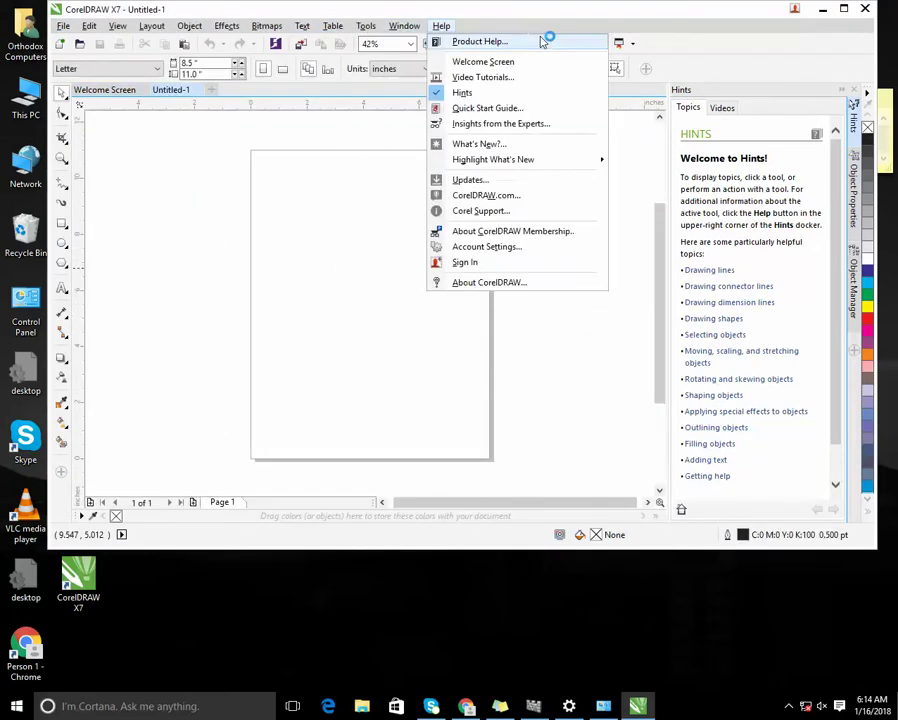
click(866, 9)
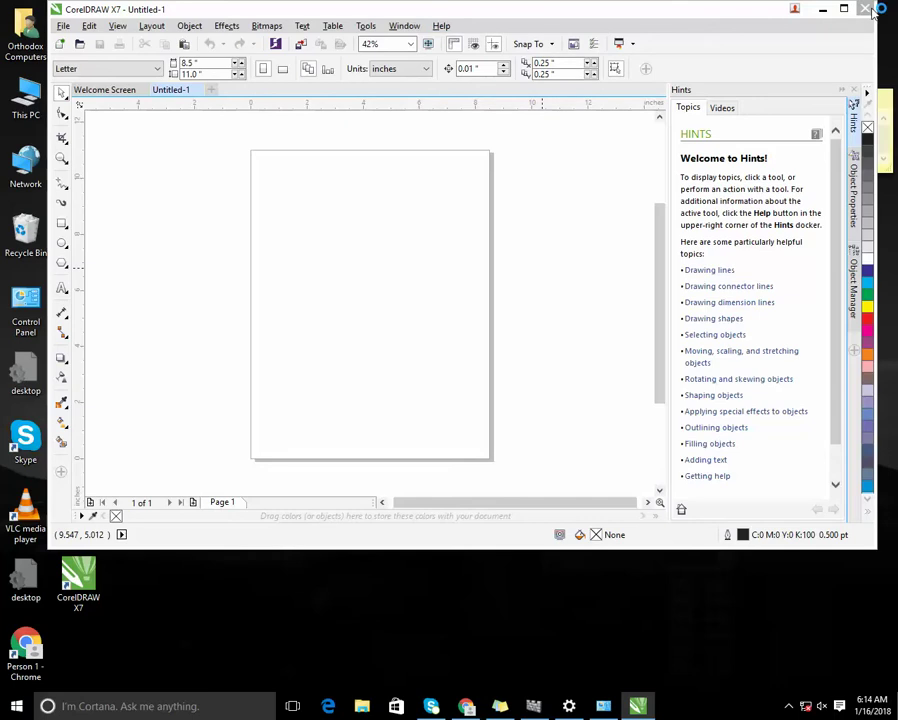
click(866, 9)
click(805, 706)
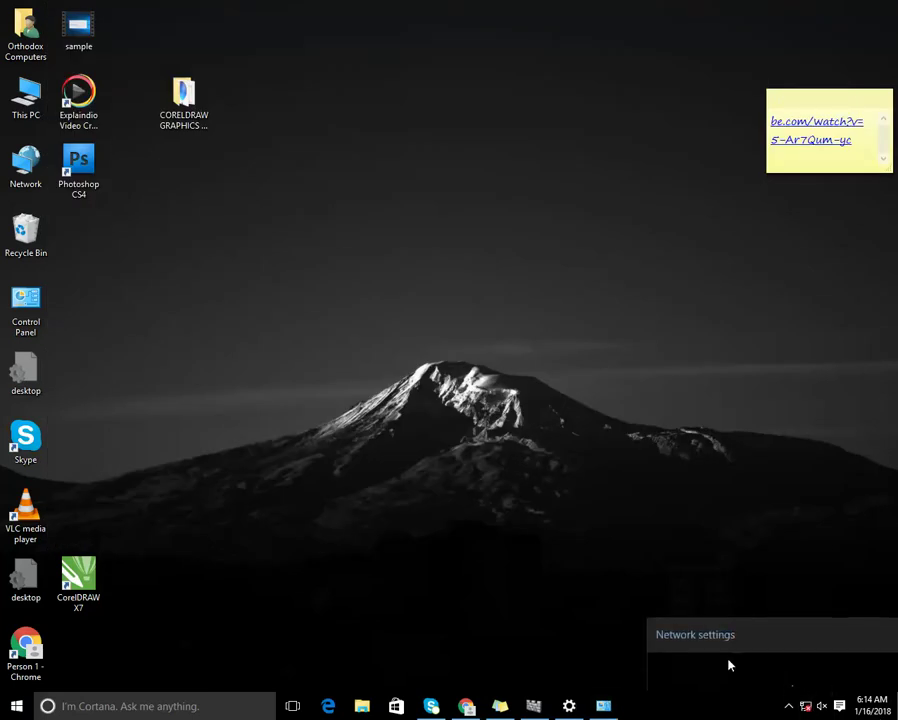
click(488, 471)
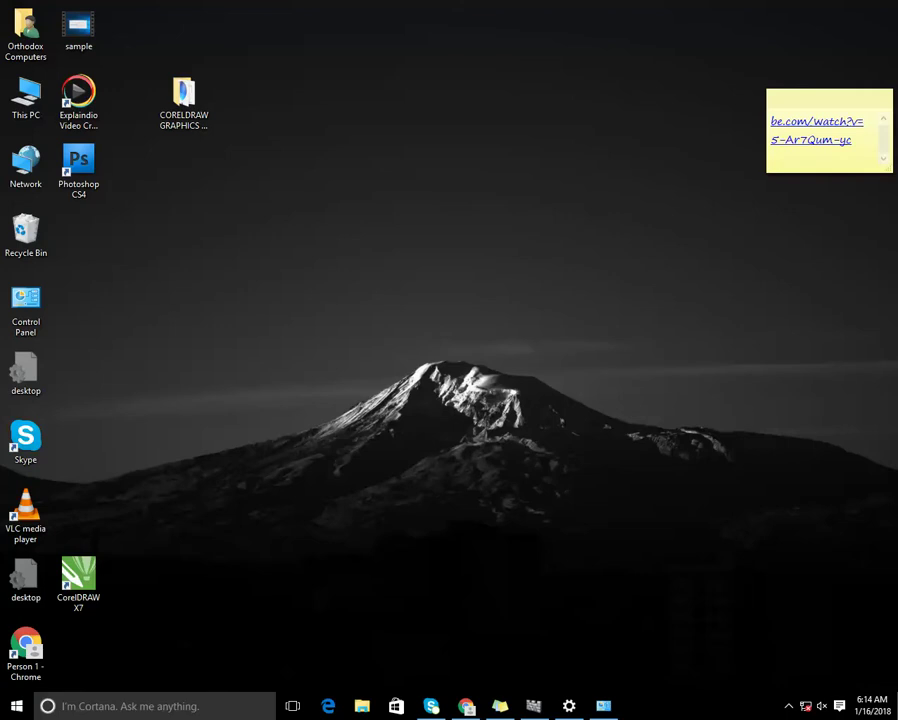
click(184, 100)
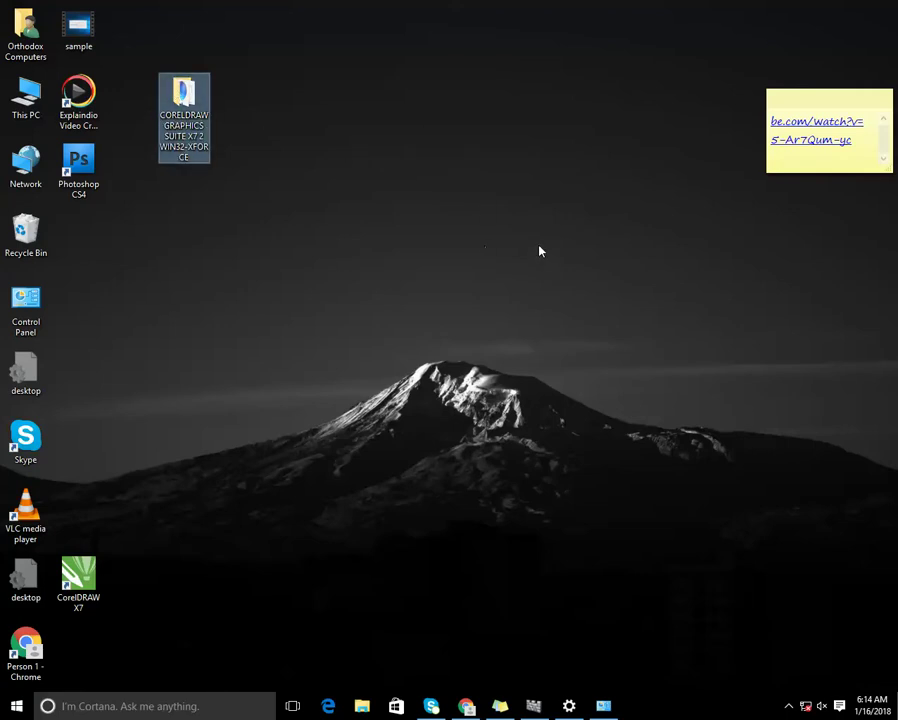
drag(895, 216, 20, 650)
click(688, 483)
Switch to Chrome and look through the uploaded videos on the open YouTube channel page.
click(467, 706)
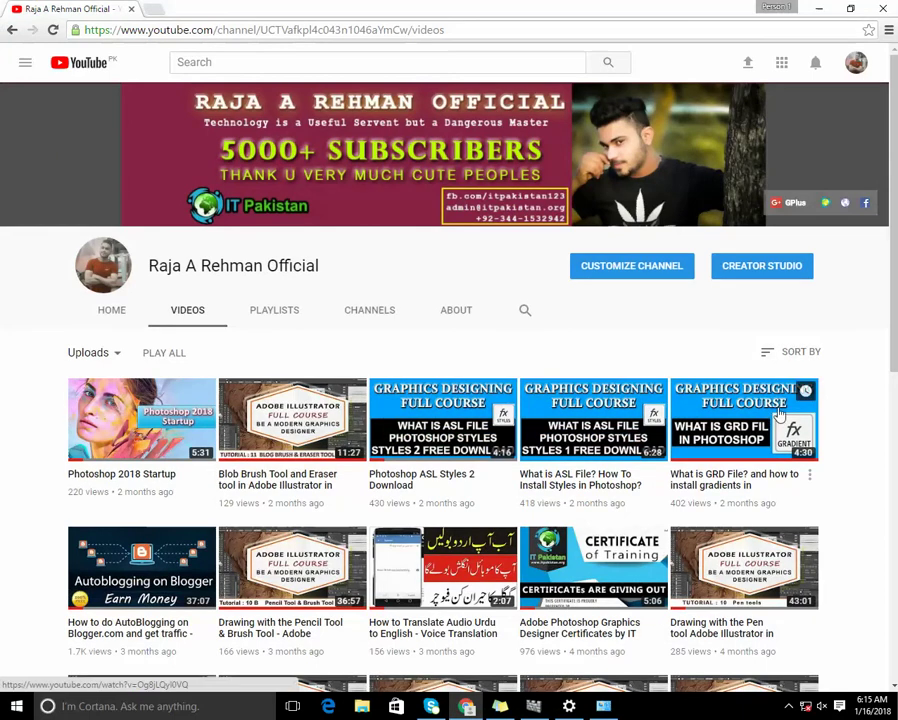
scroll(785, 405, down, 2)
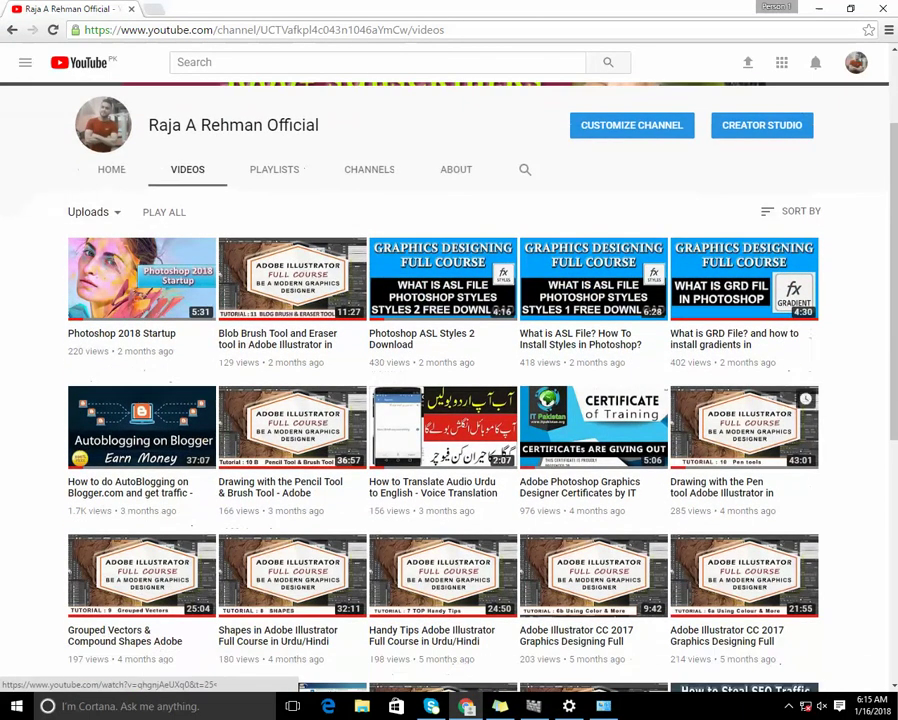